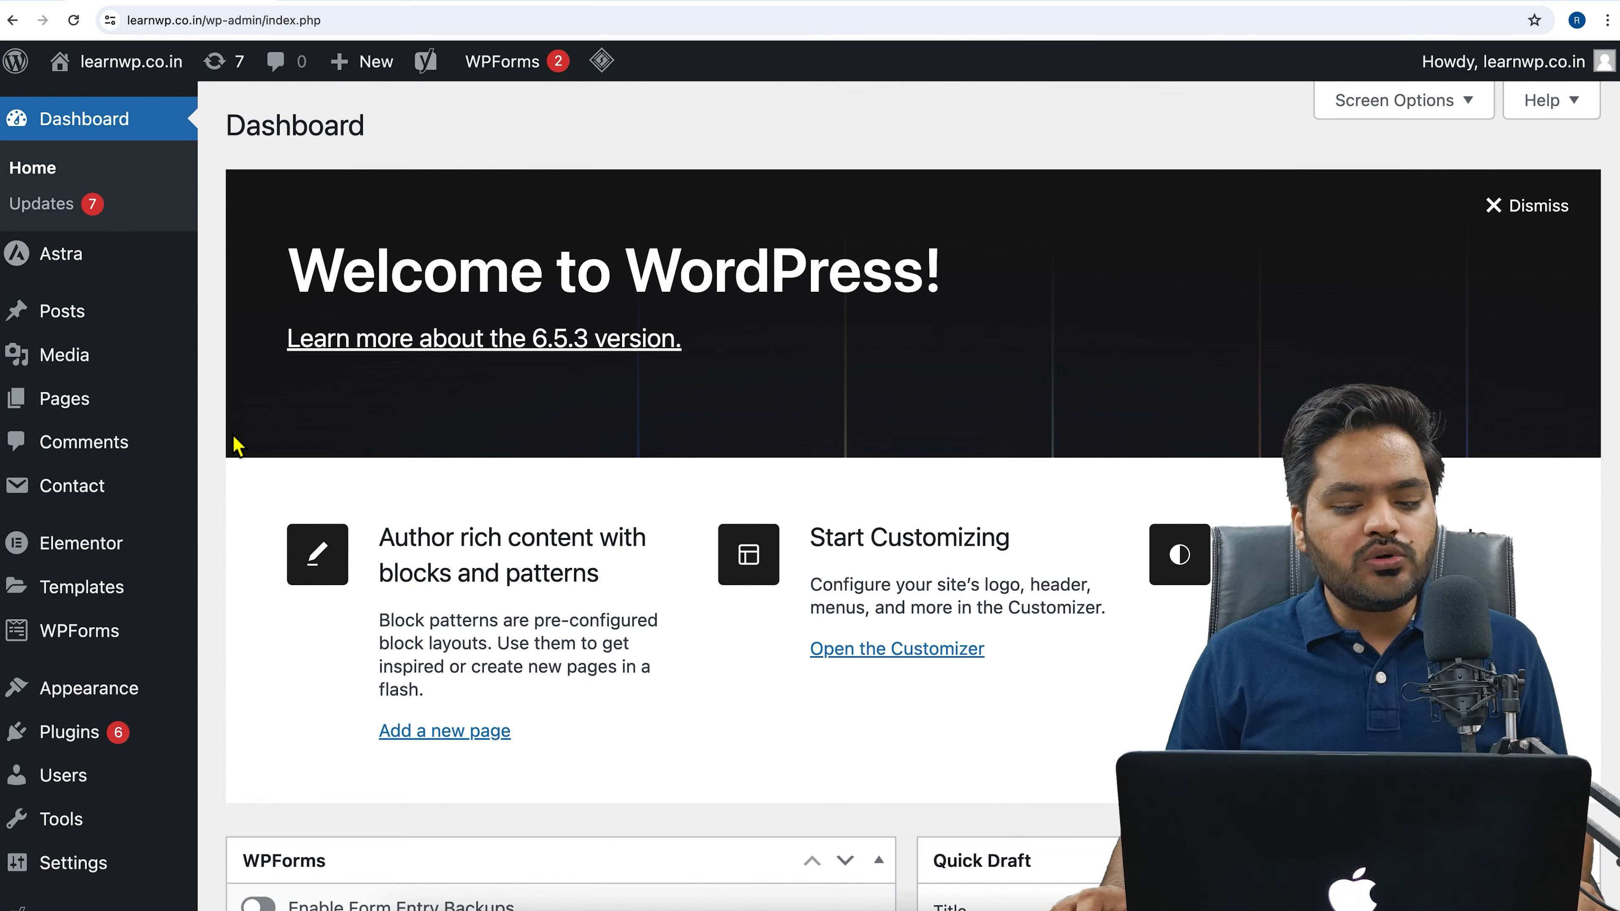
Step: Search the plugin directory for "all in one wp migration" from the Add New Plugin page
scroll(233, 440, "down", 7)
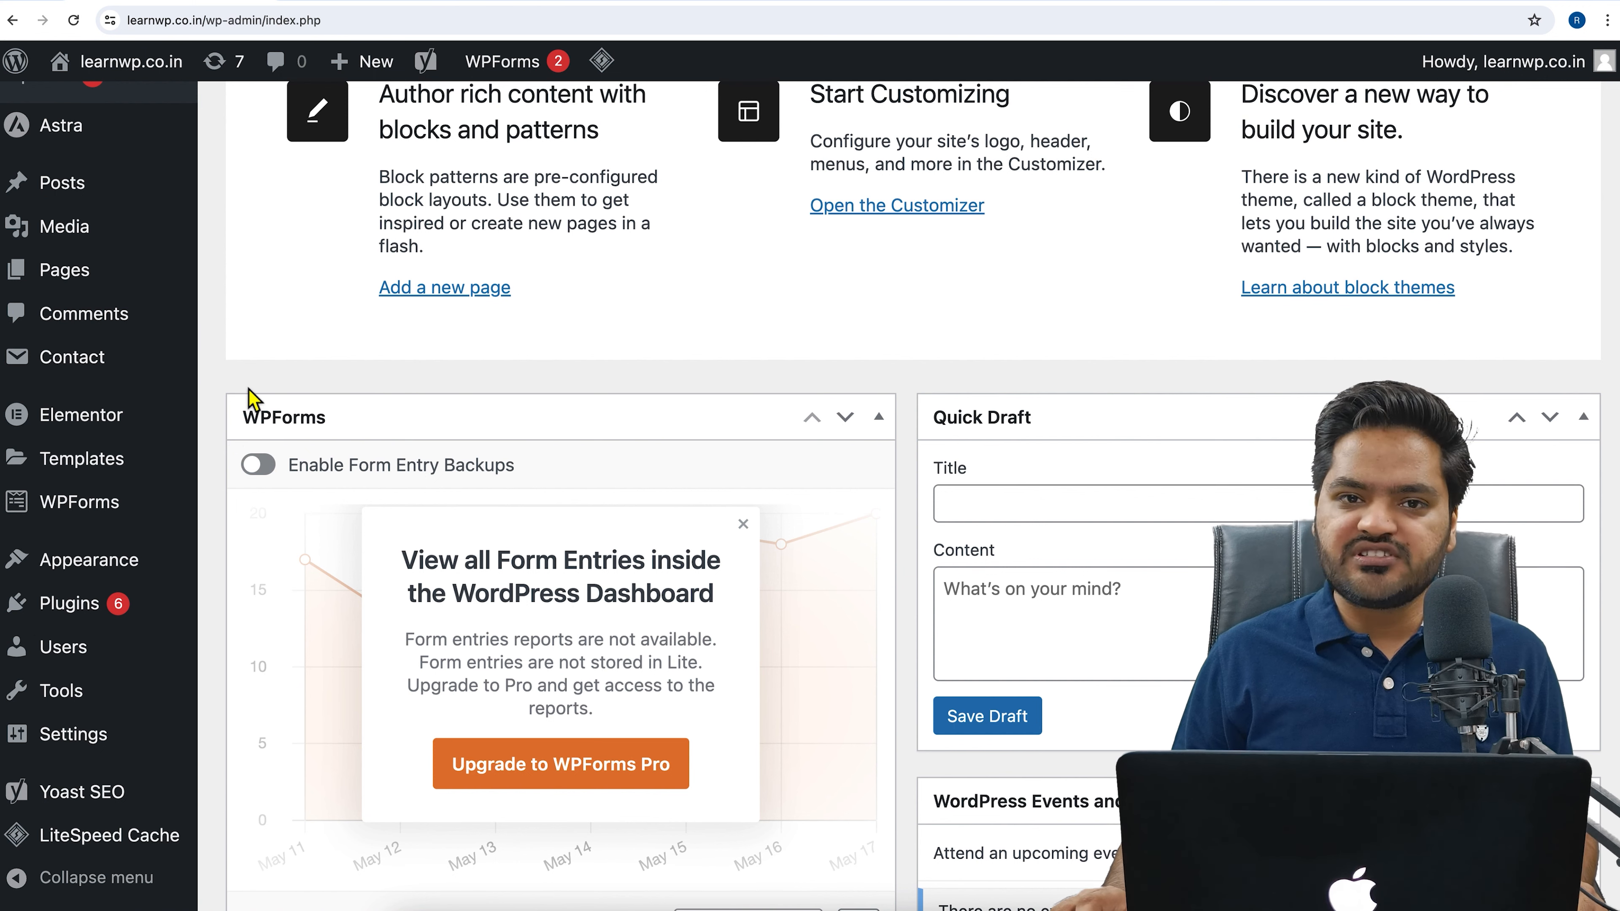
mouse_move(75, 616)
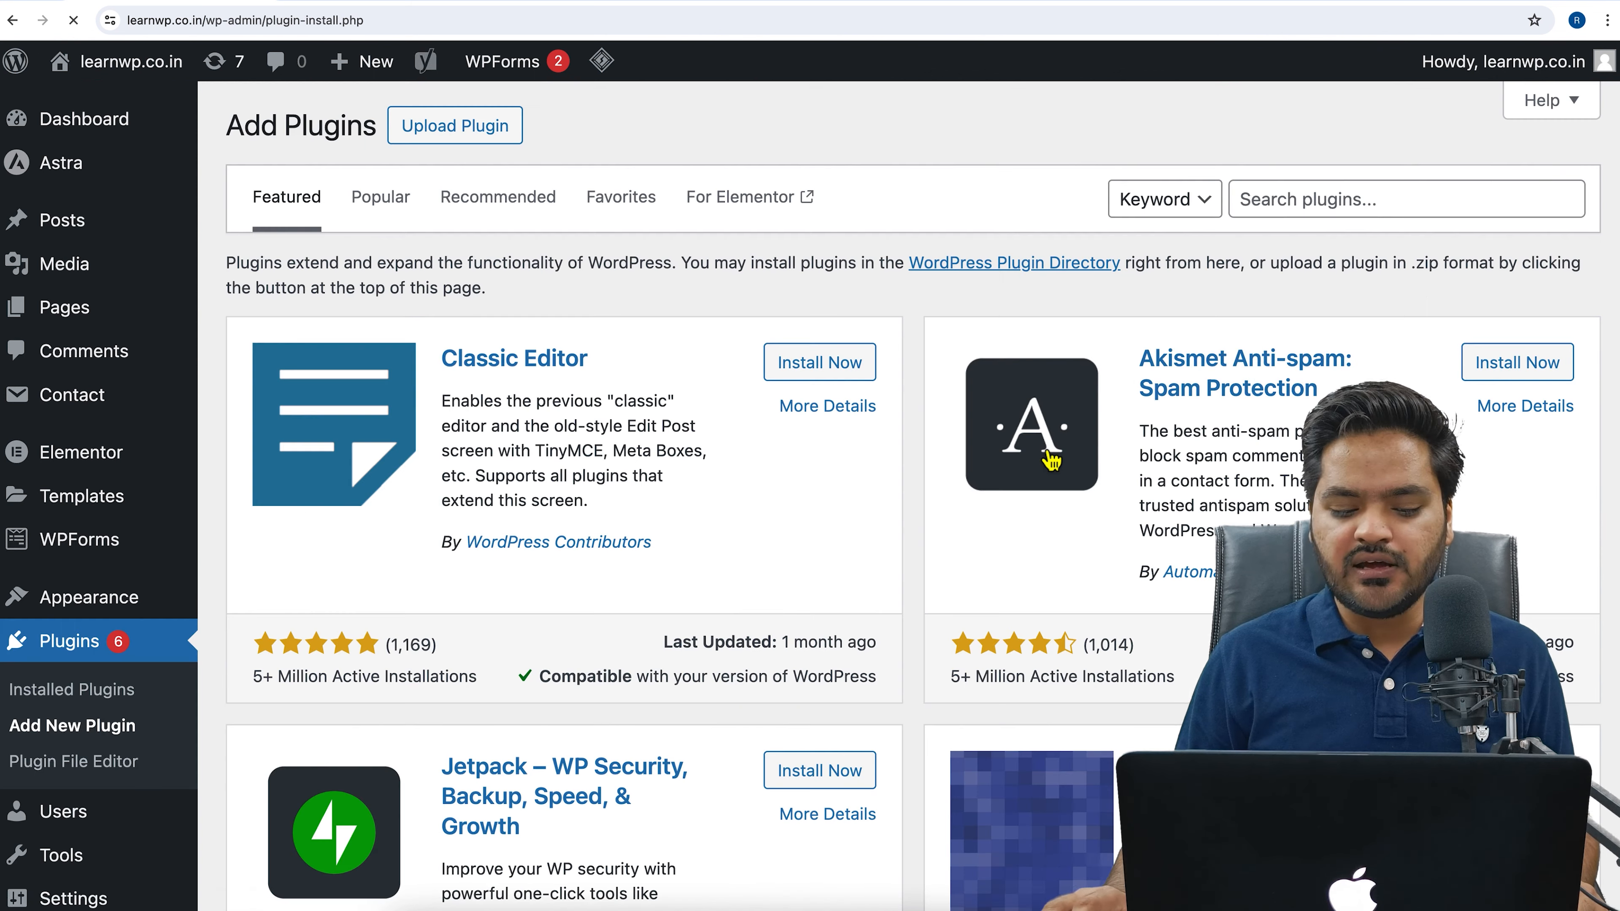
left_click(1337, 201)
type("all in one w")
type("grationp mi")
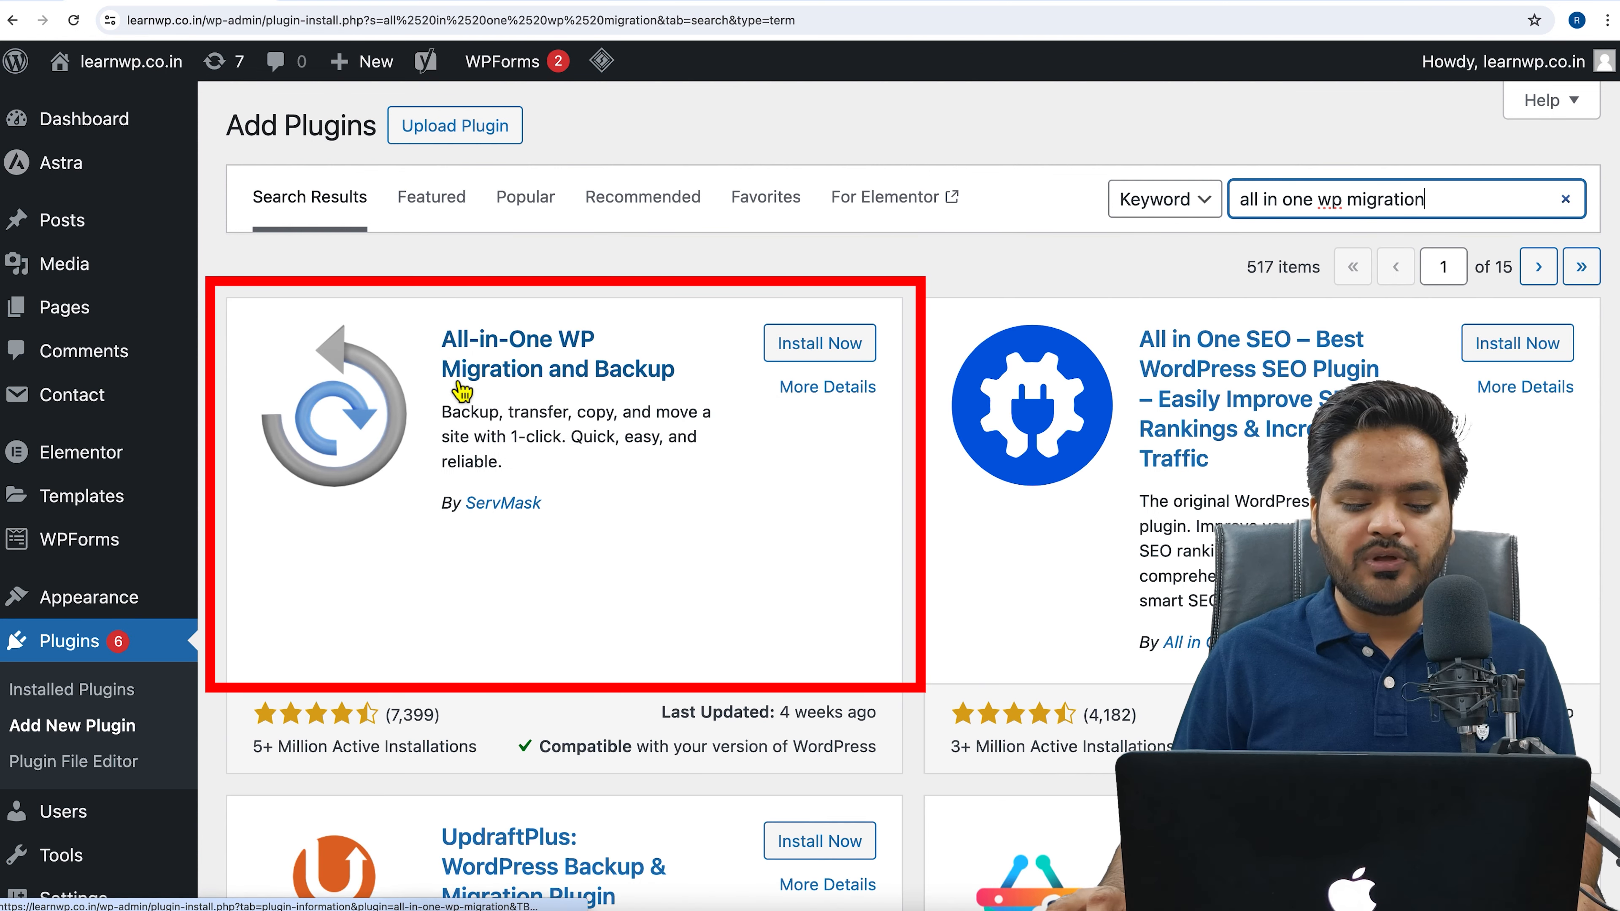
Step: Install and activate the All-in-One WP Migration and Backup plugin, and refresh the page
left_click(850, 361)
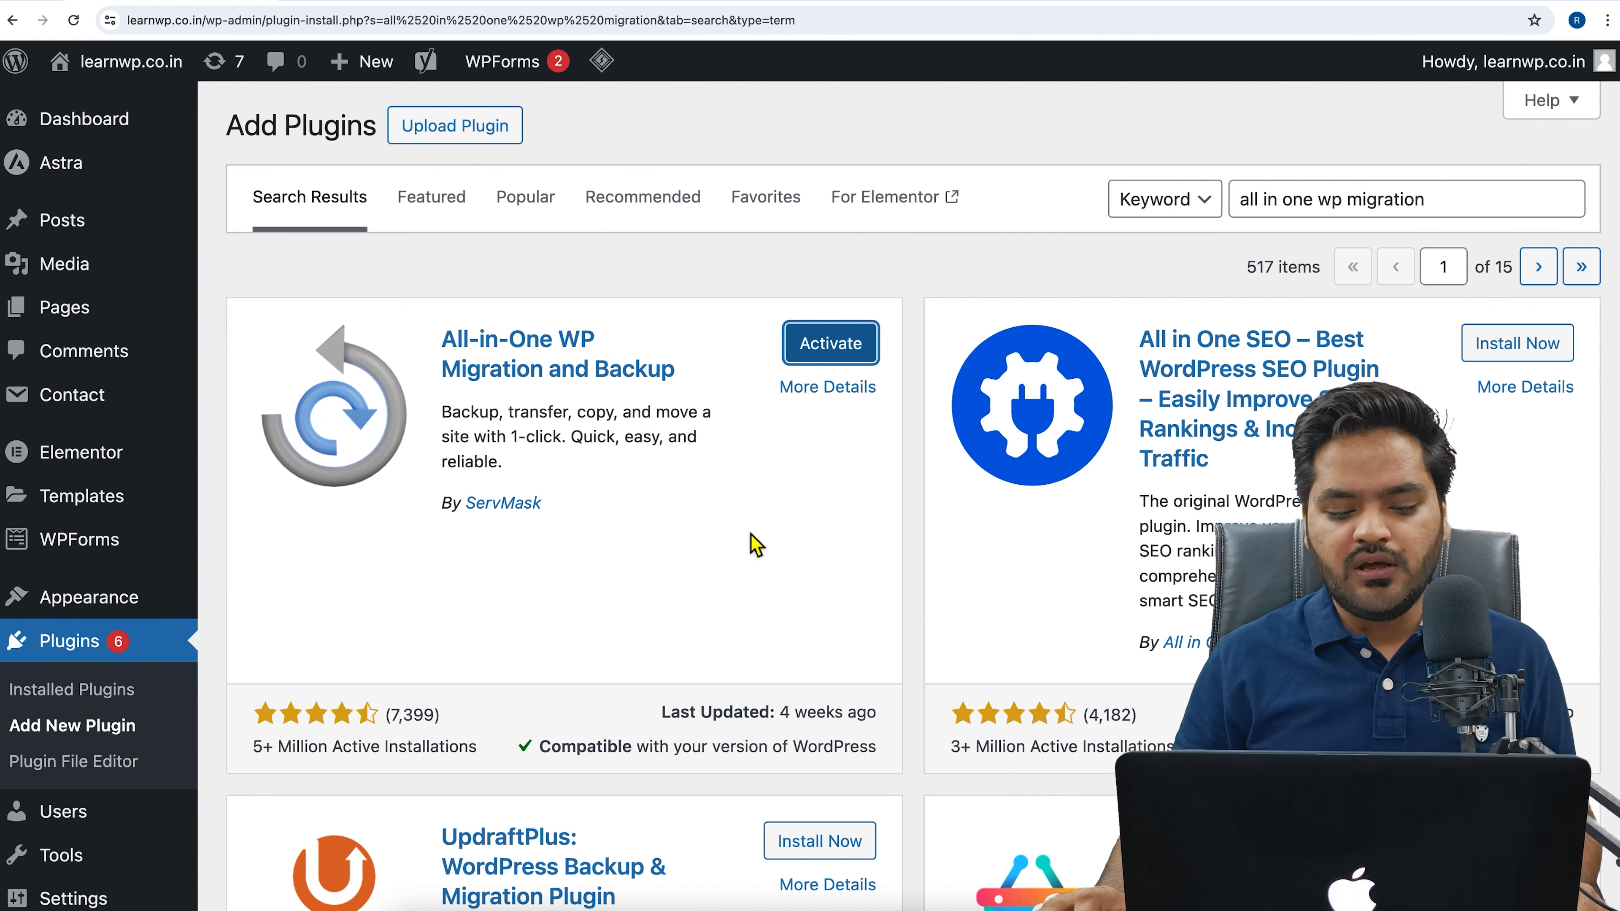
left_click(834, 350)
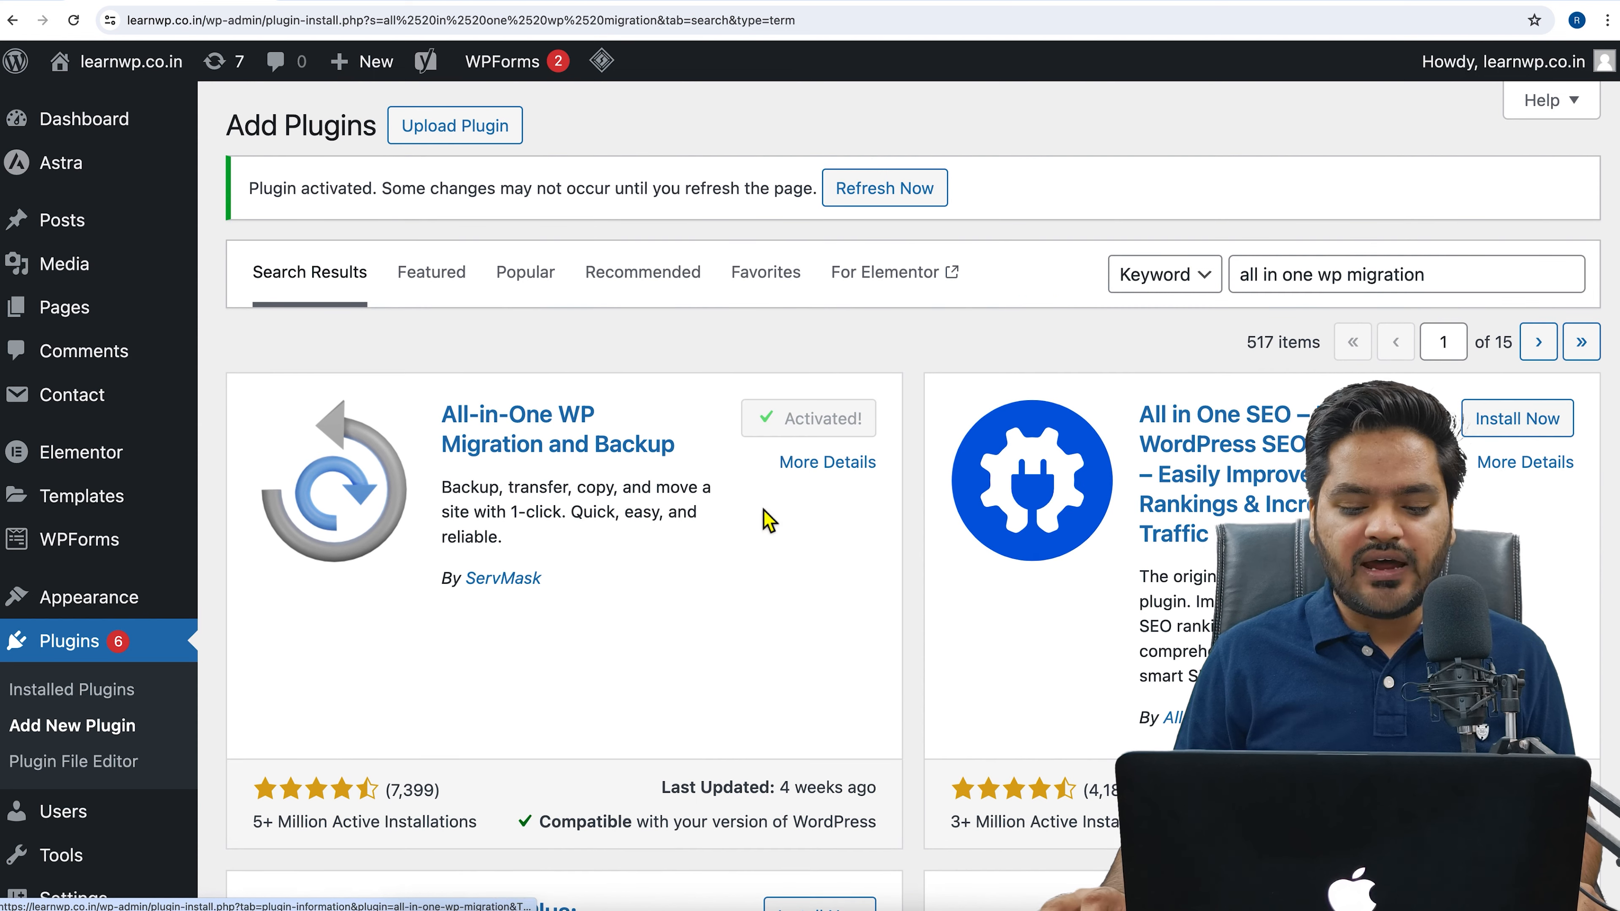
left_click(844, 199)
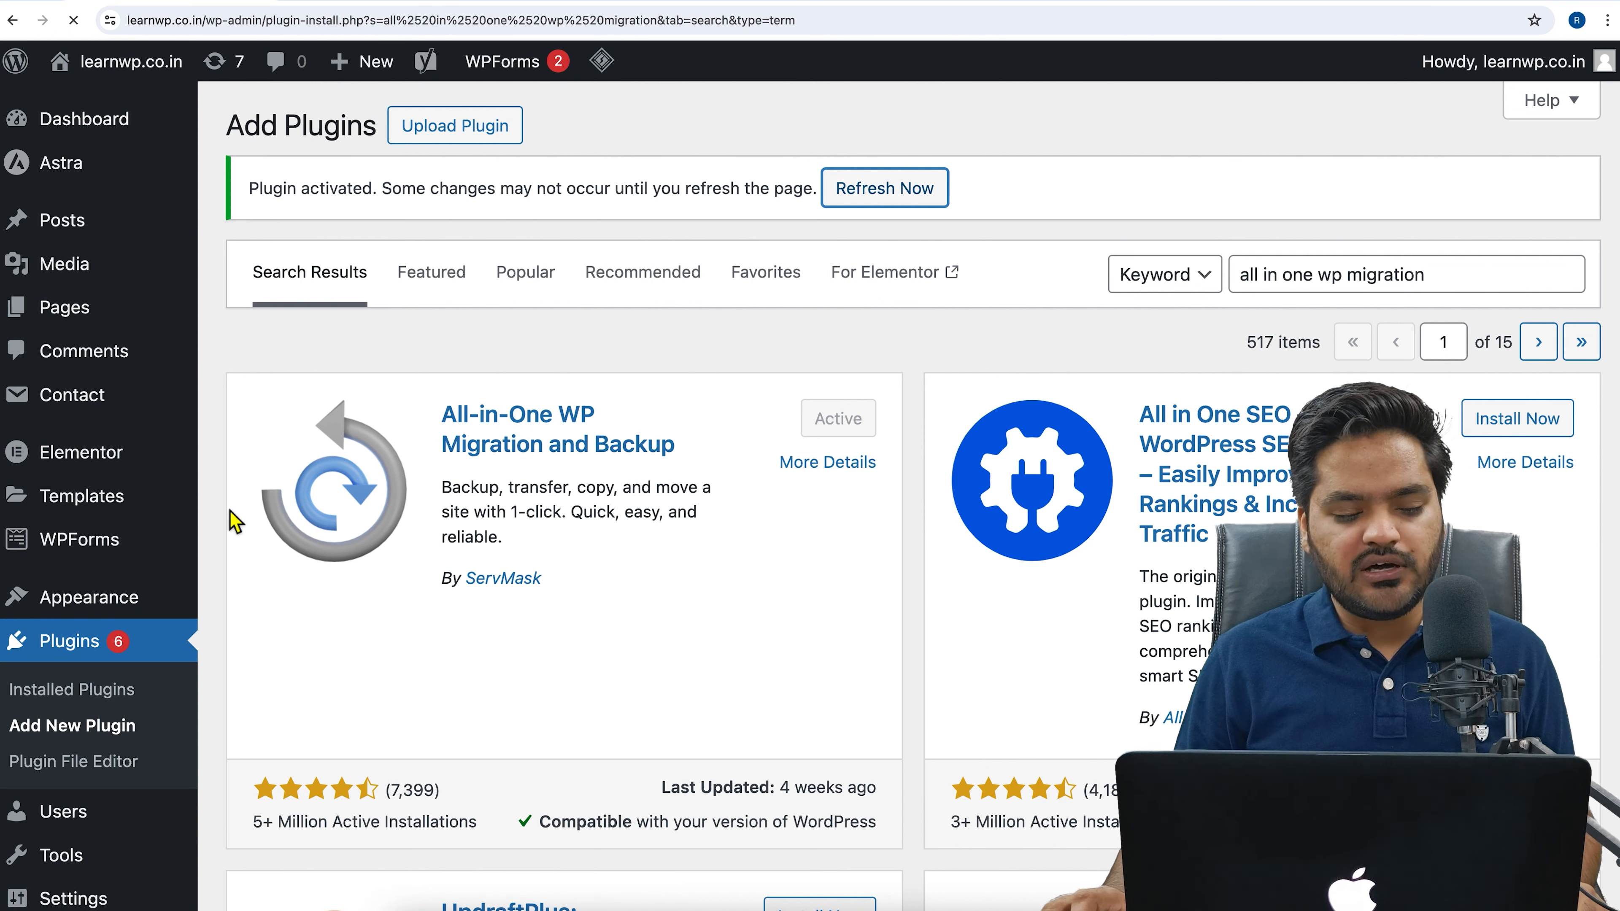
Step: Export the whole site to a file with All-in-One WP Migration
scroll(120, 531, "down", 5)
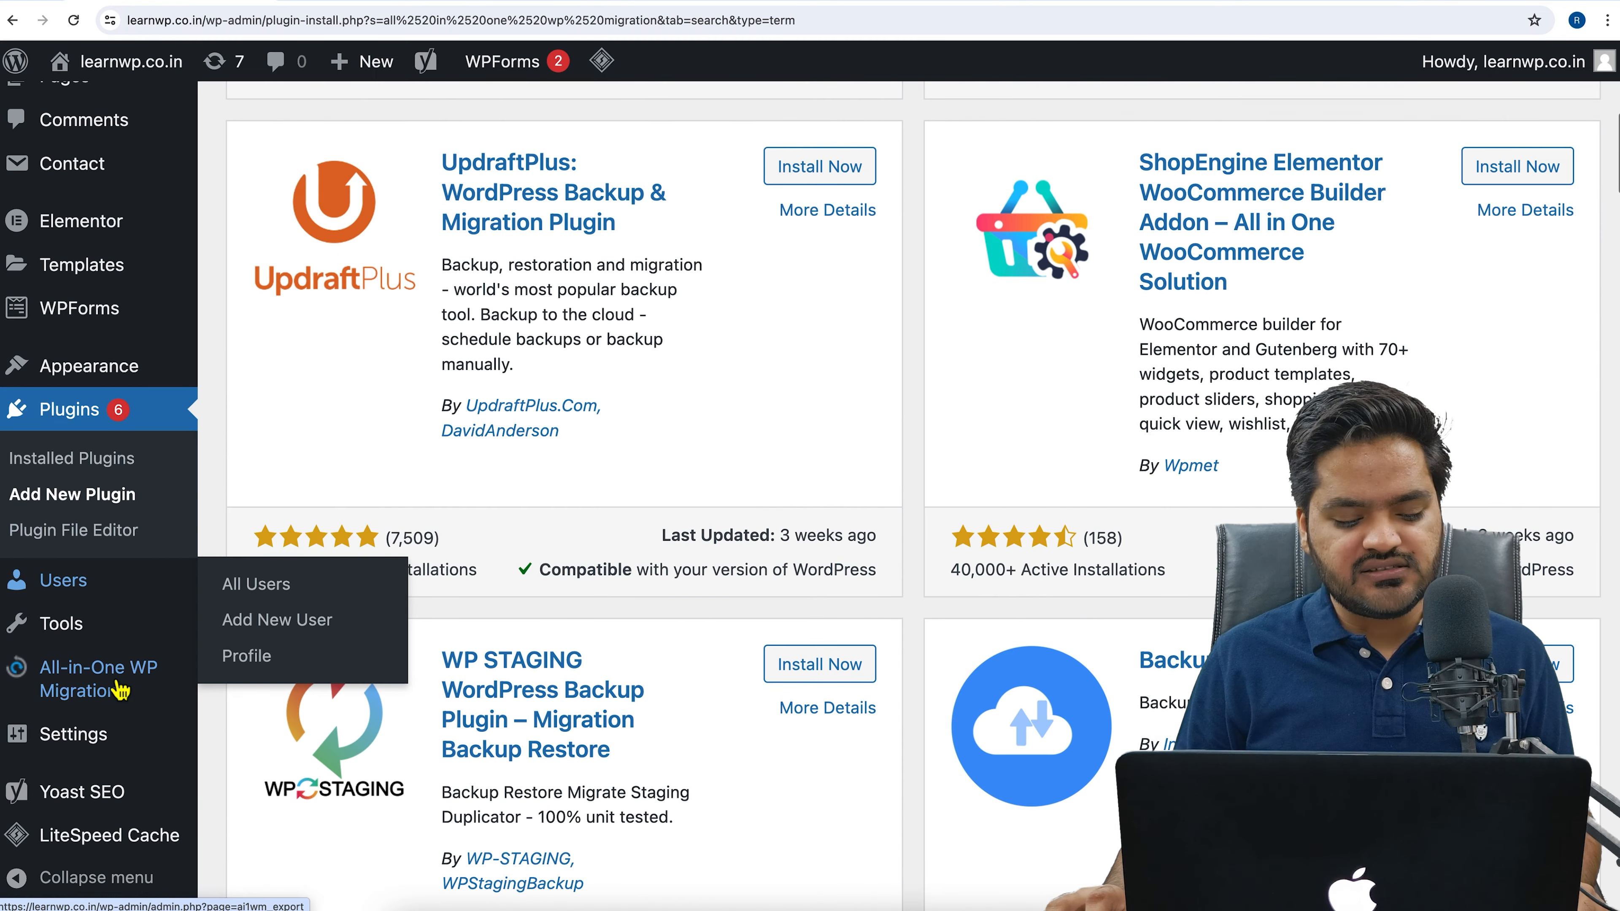
mouse_move(117, 688)
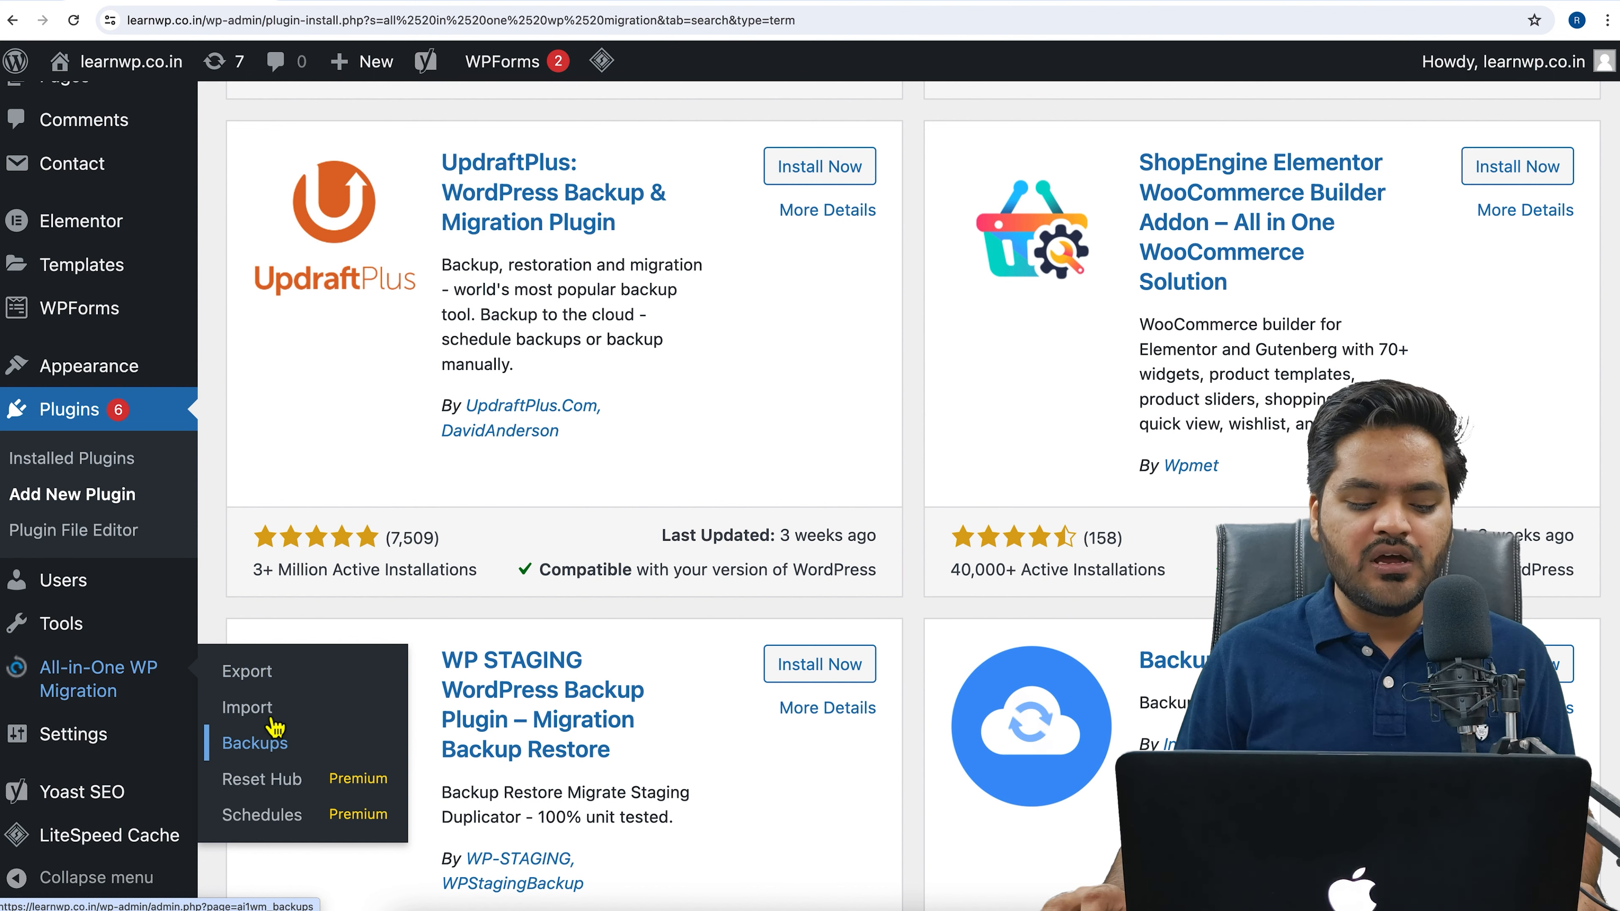
left_click(271, 692)
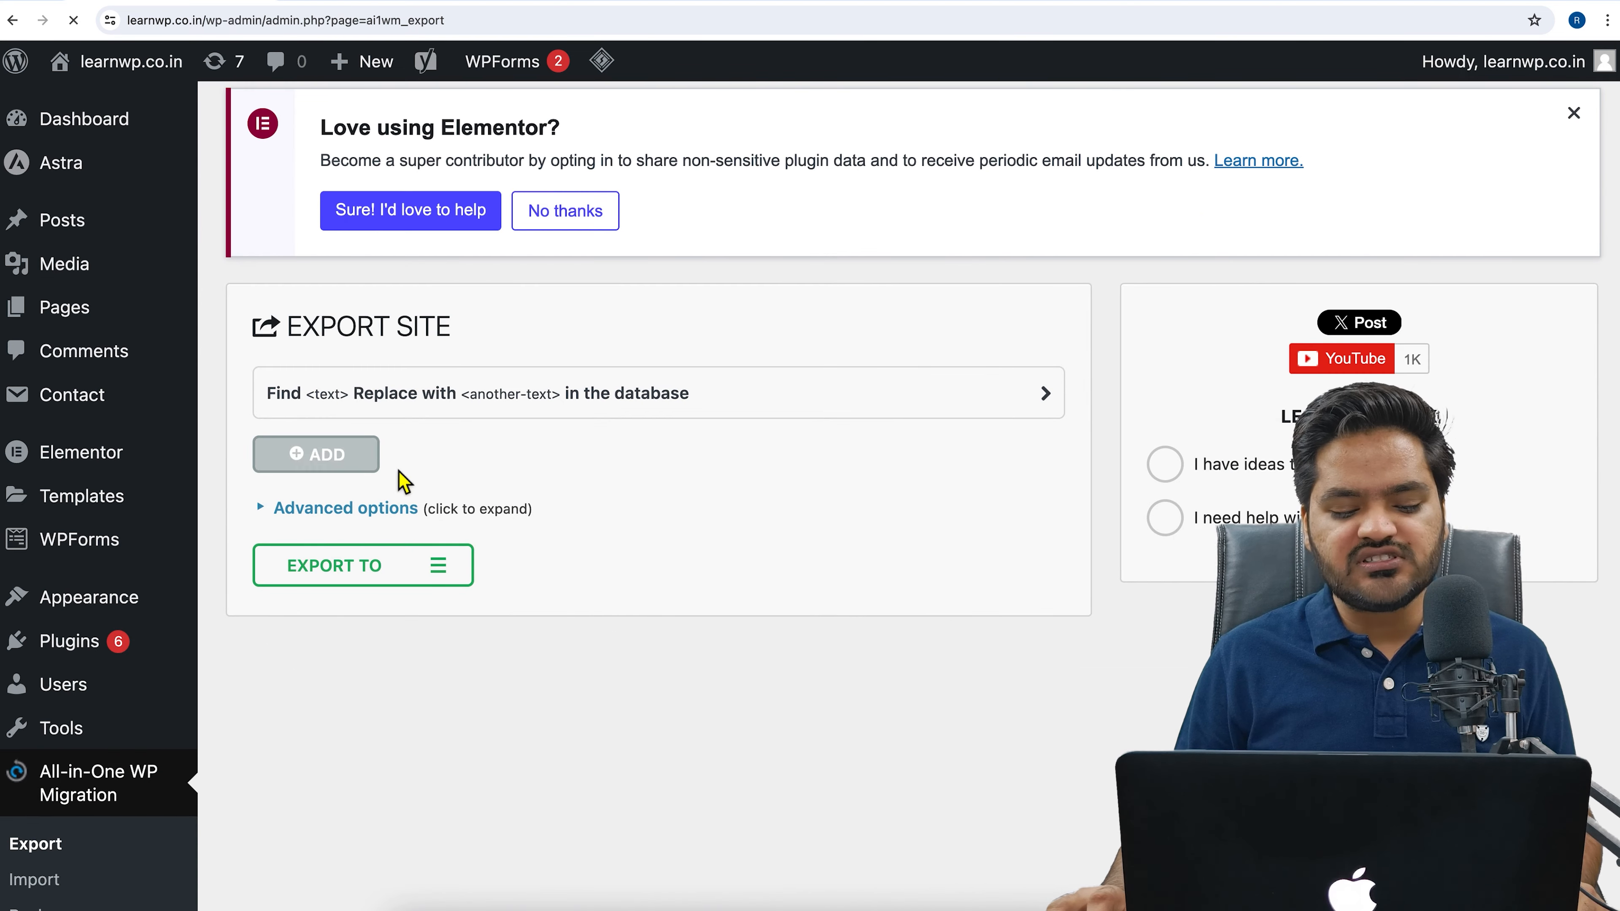
left_click(437, 567)
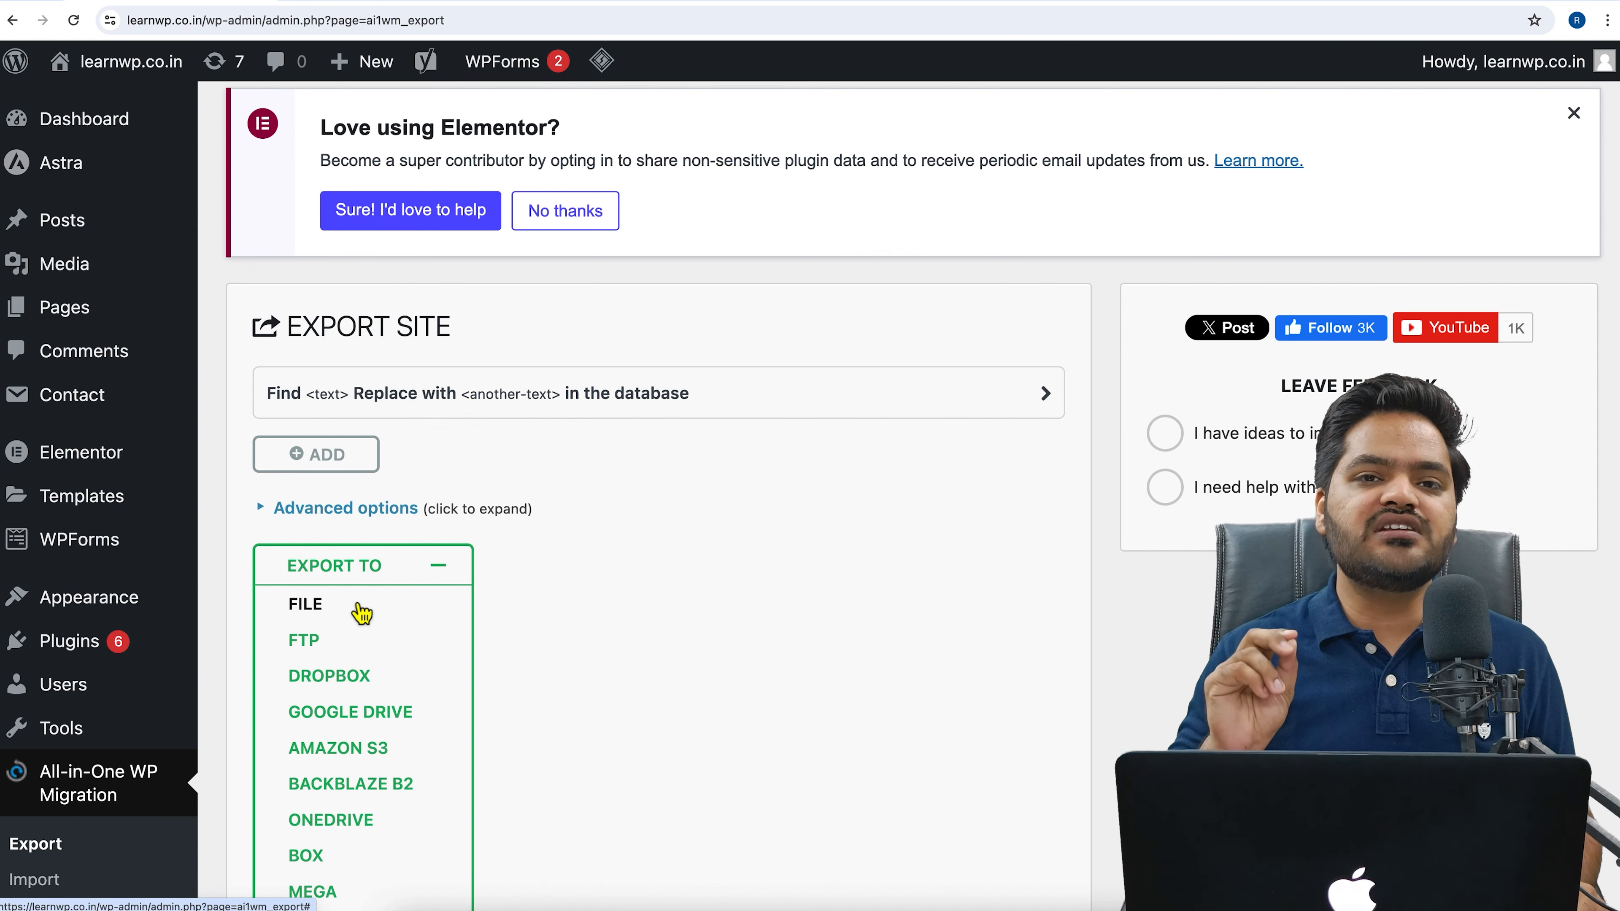
left_click(357, 605)
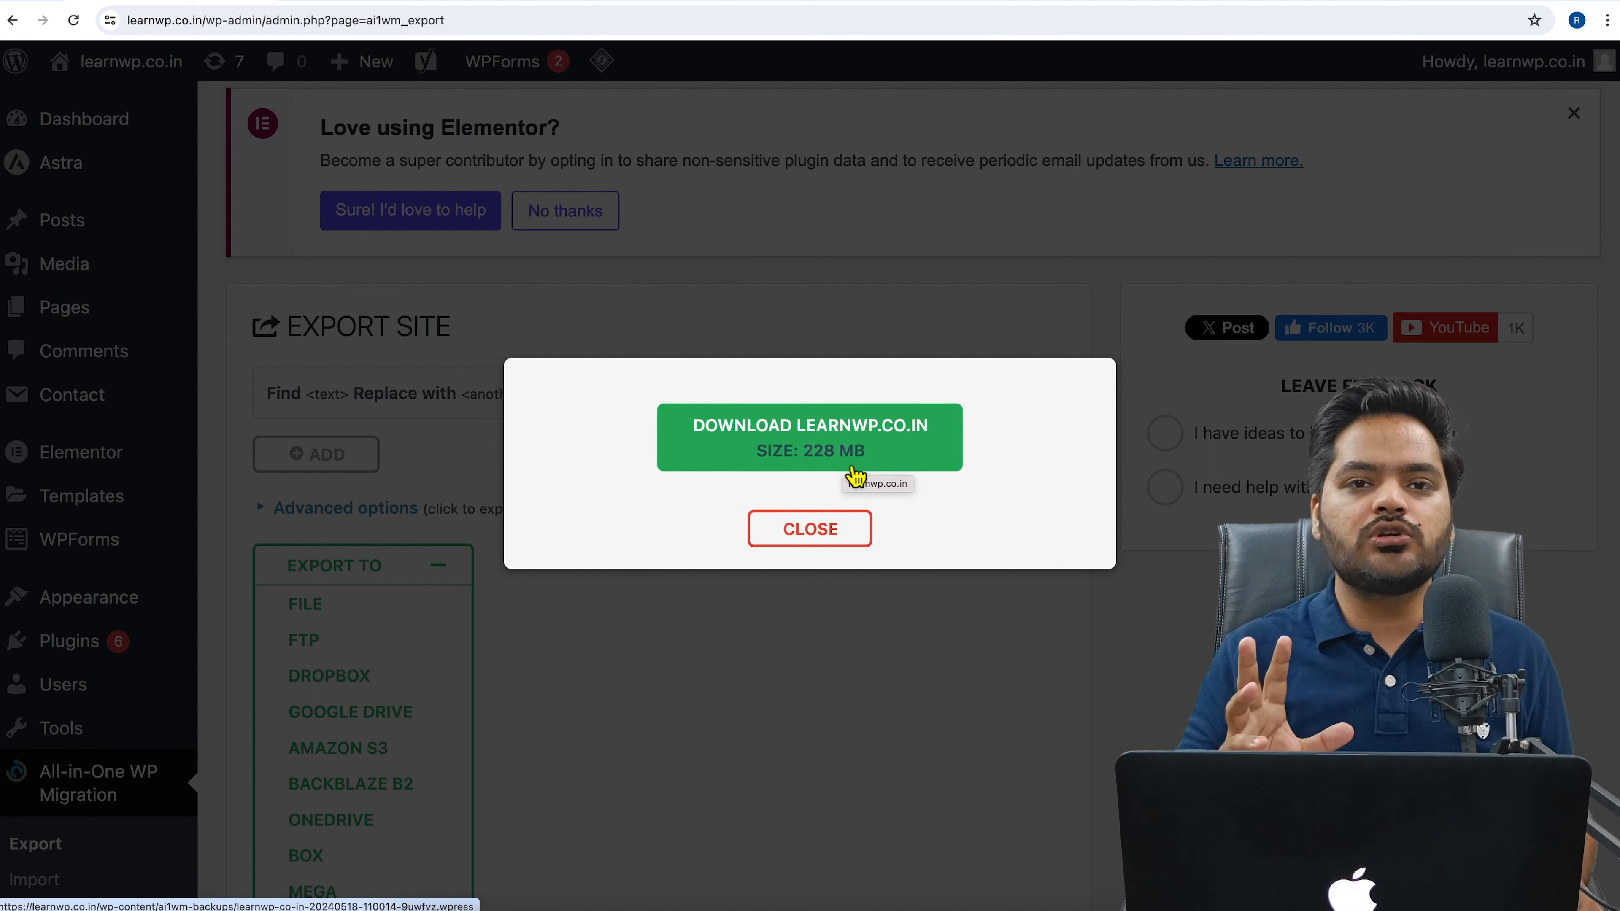
Step: Download the exported learnwp.co.in backup, check its download progress, and close the export dialog
left_click(815, 458)
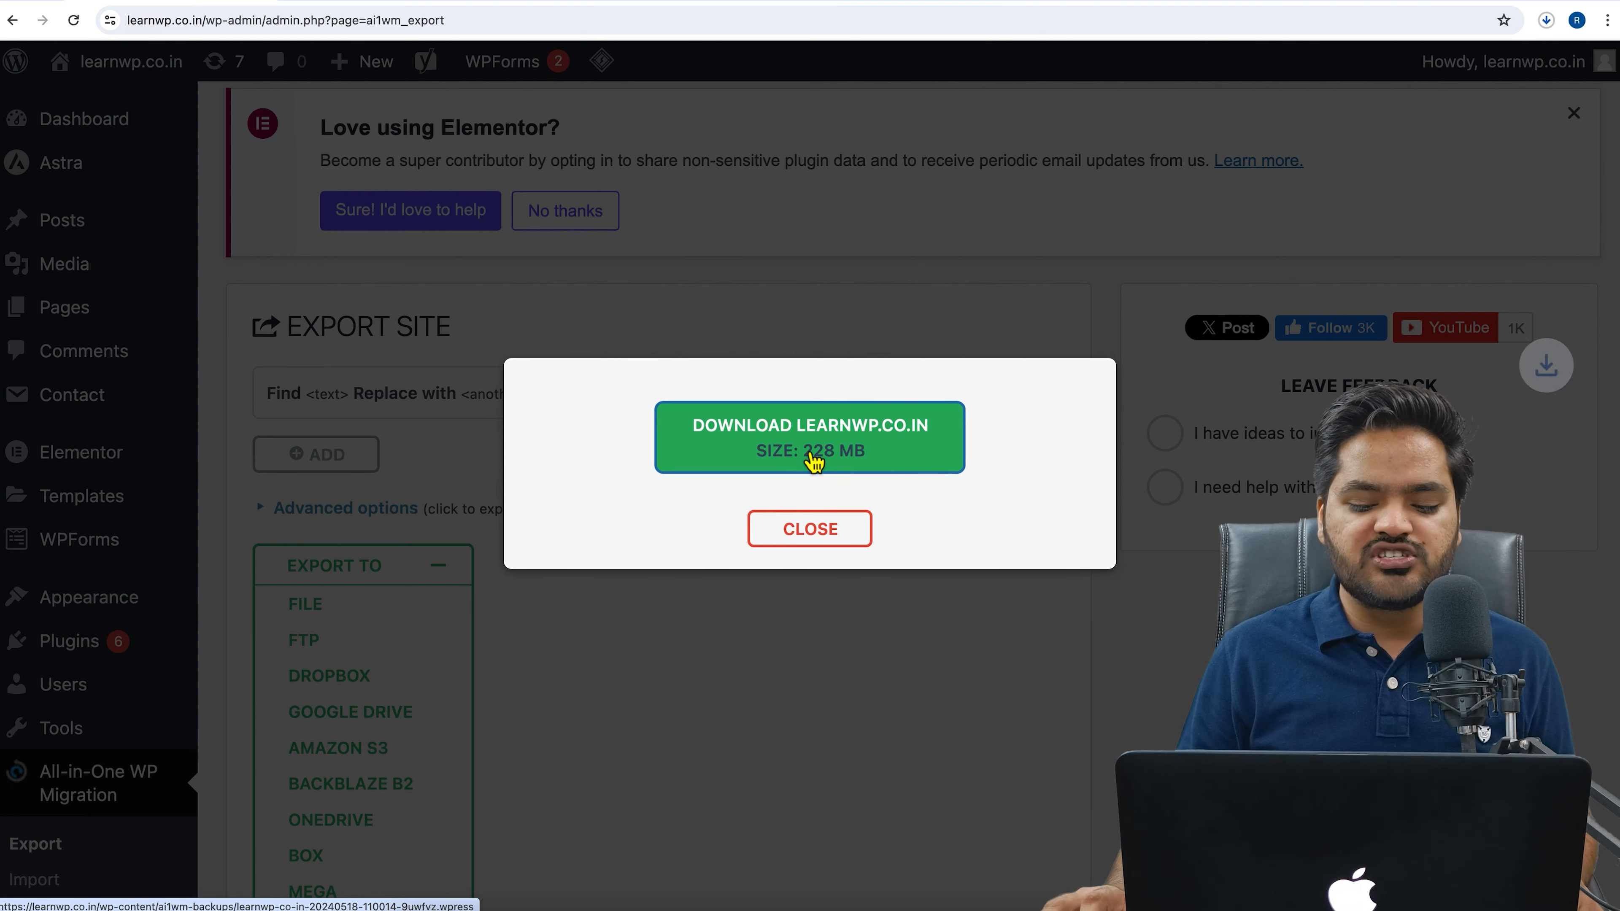
left_click(1546, 21)
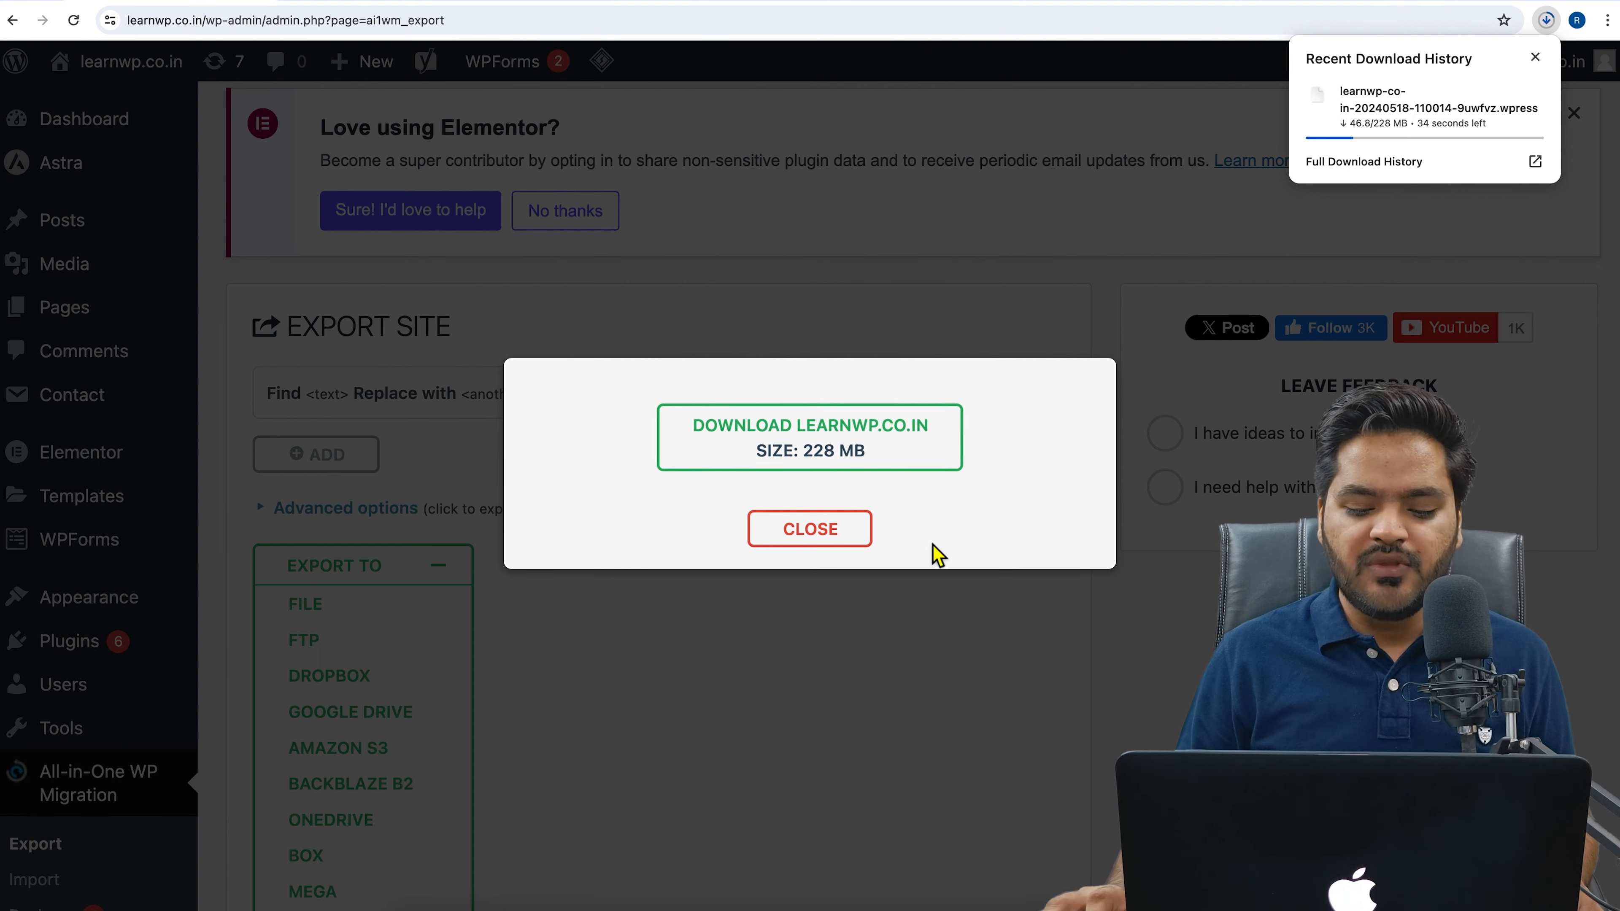
left_click(838, 532)
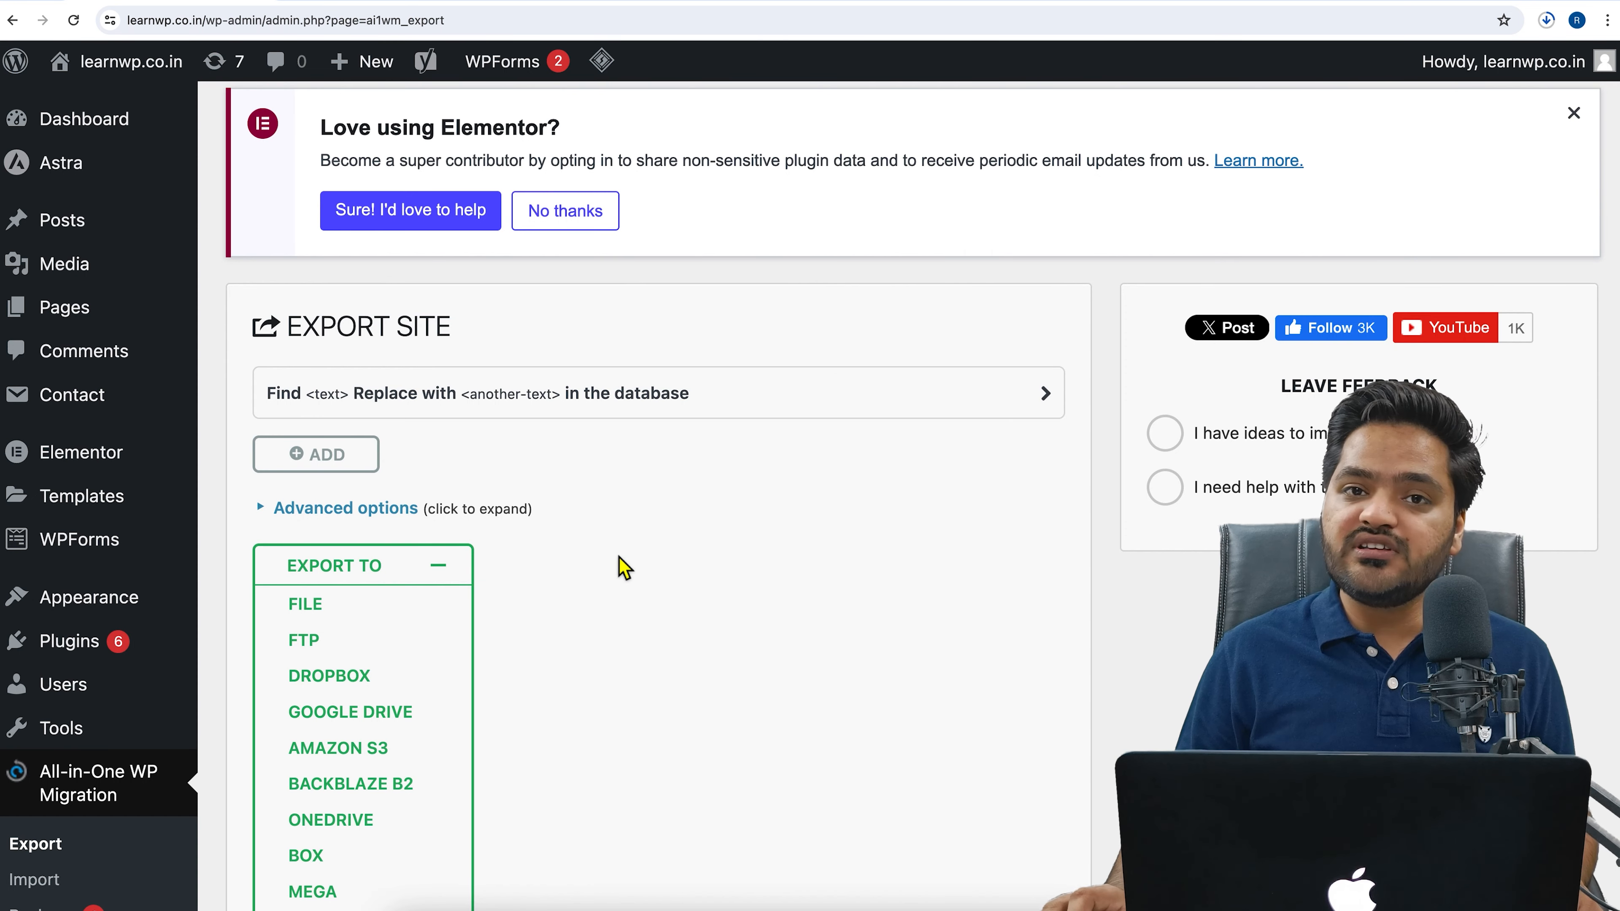
Step: Examine the stored backup in the plugin's Backups list, including its date, available actions and the recent download history
scroll(626, 568, "down", 4)
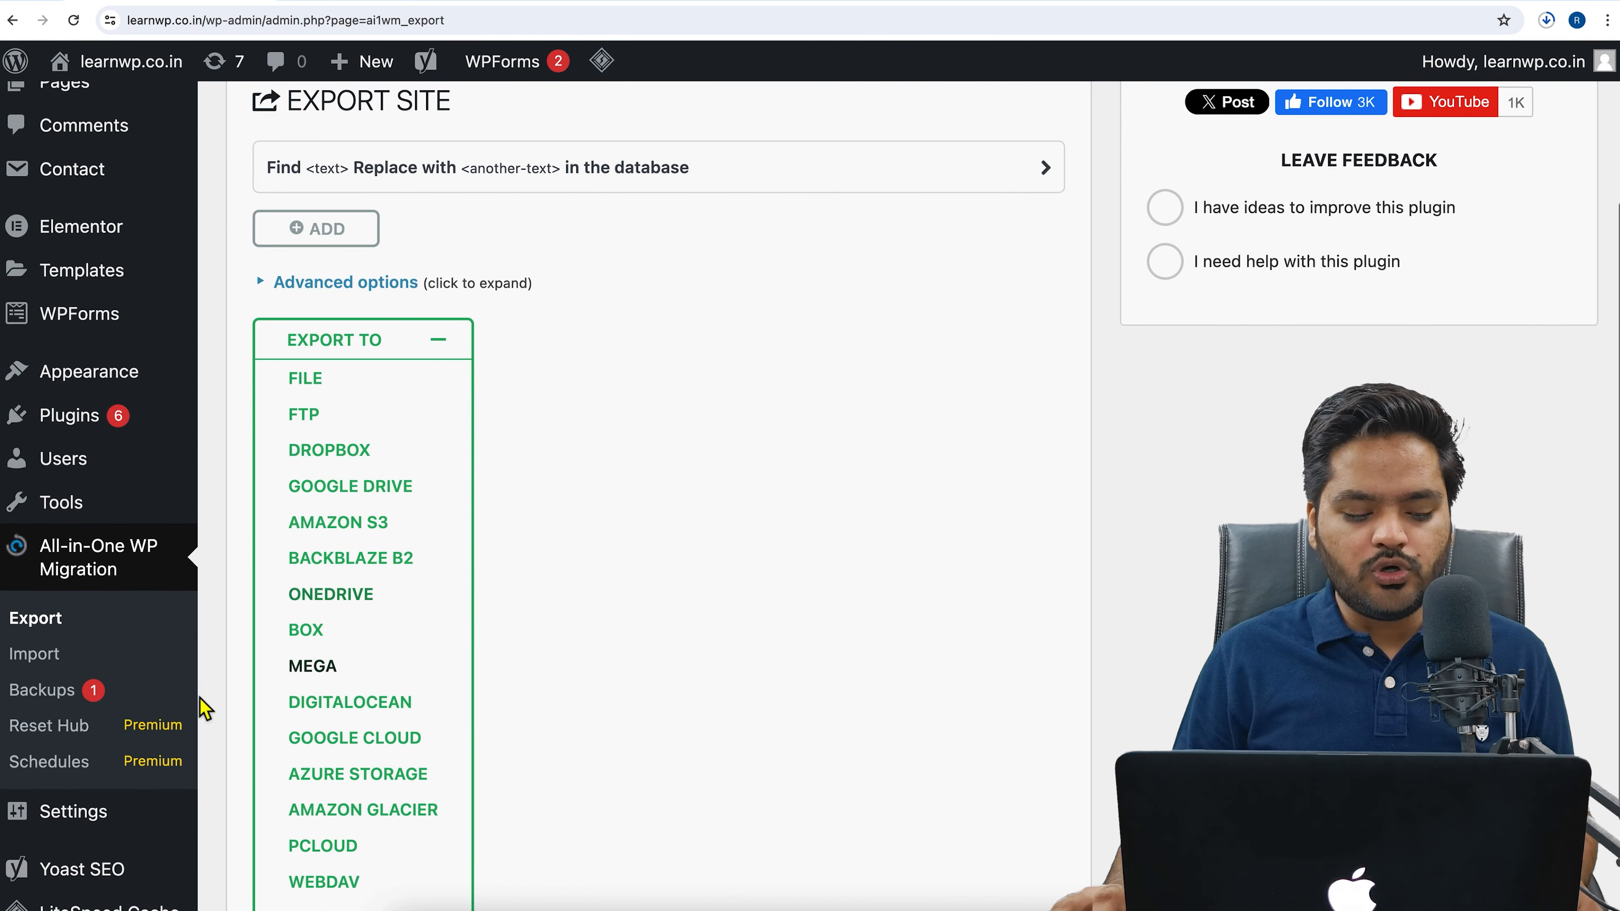
left_click(45, 700)
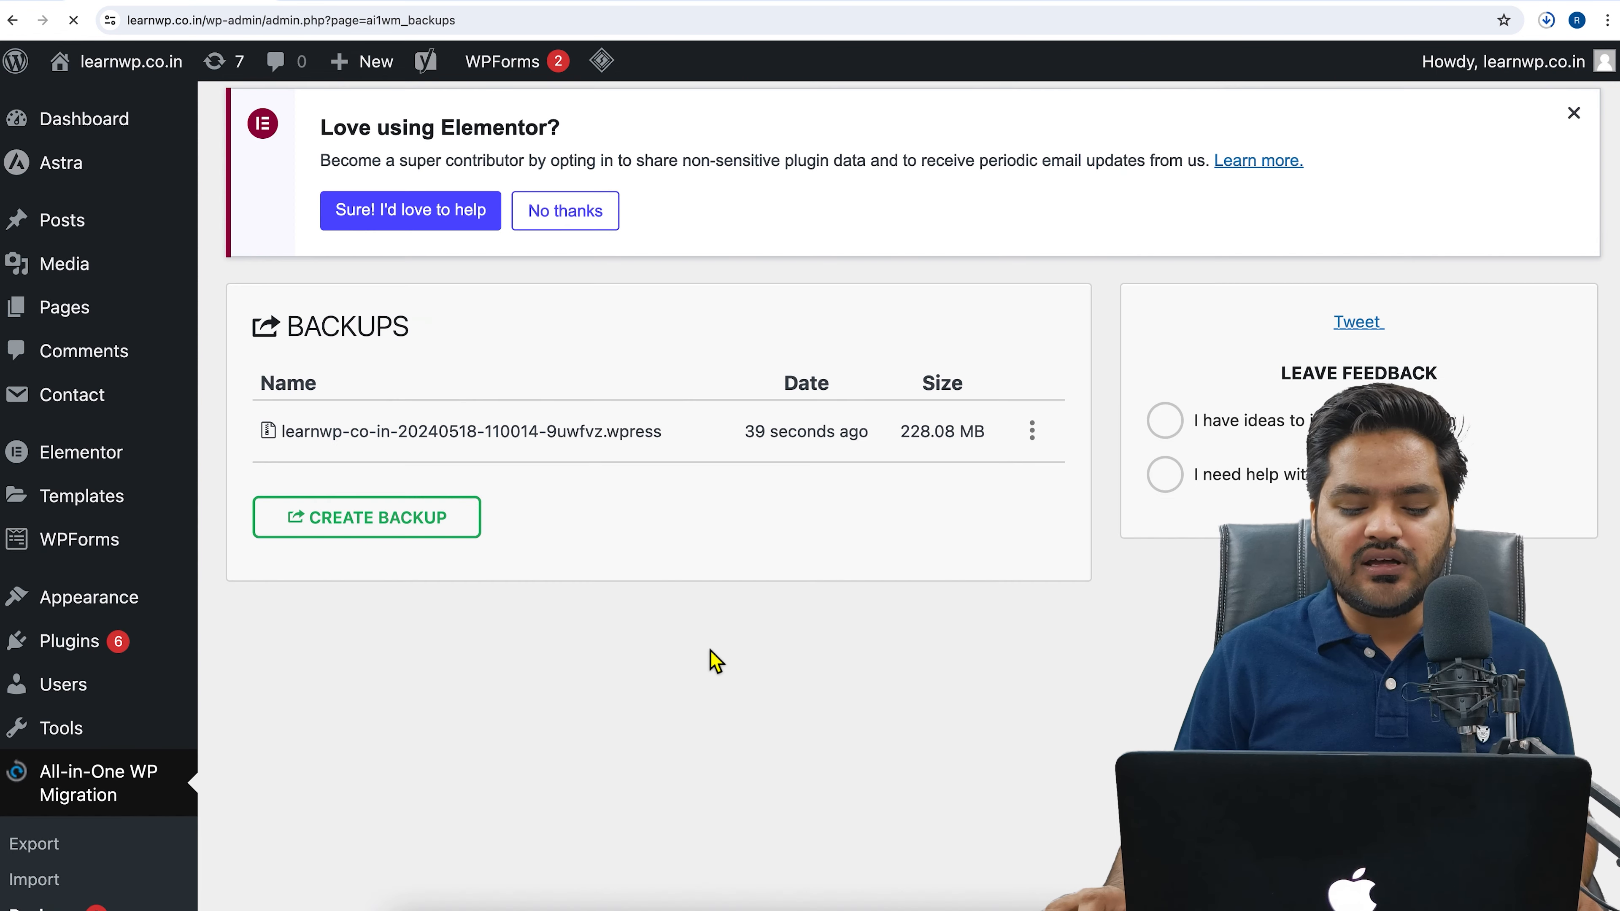
left_click_drag(746, 439, 858, 440)
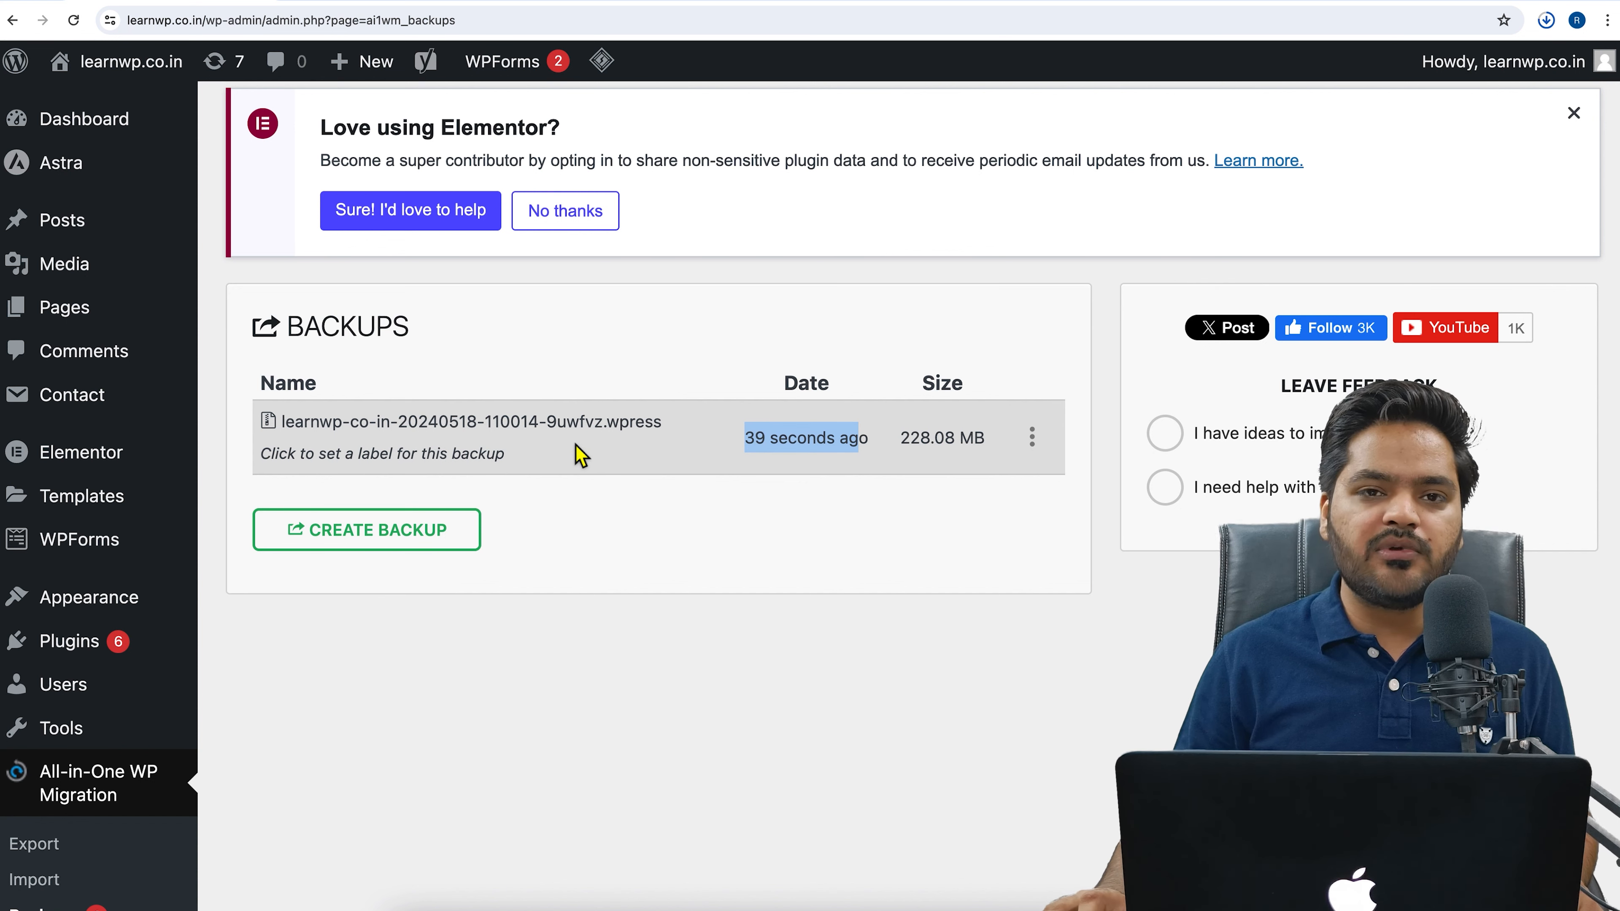
left_click(1031, 437)
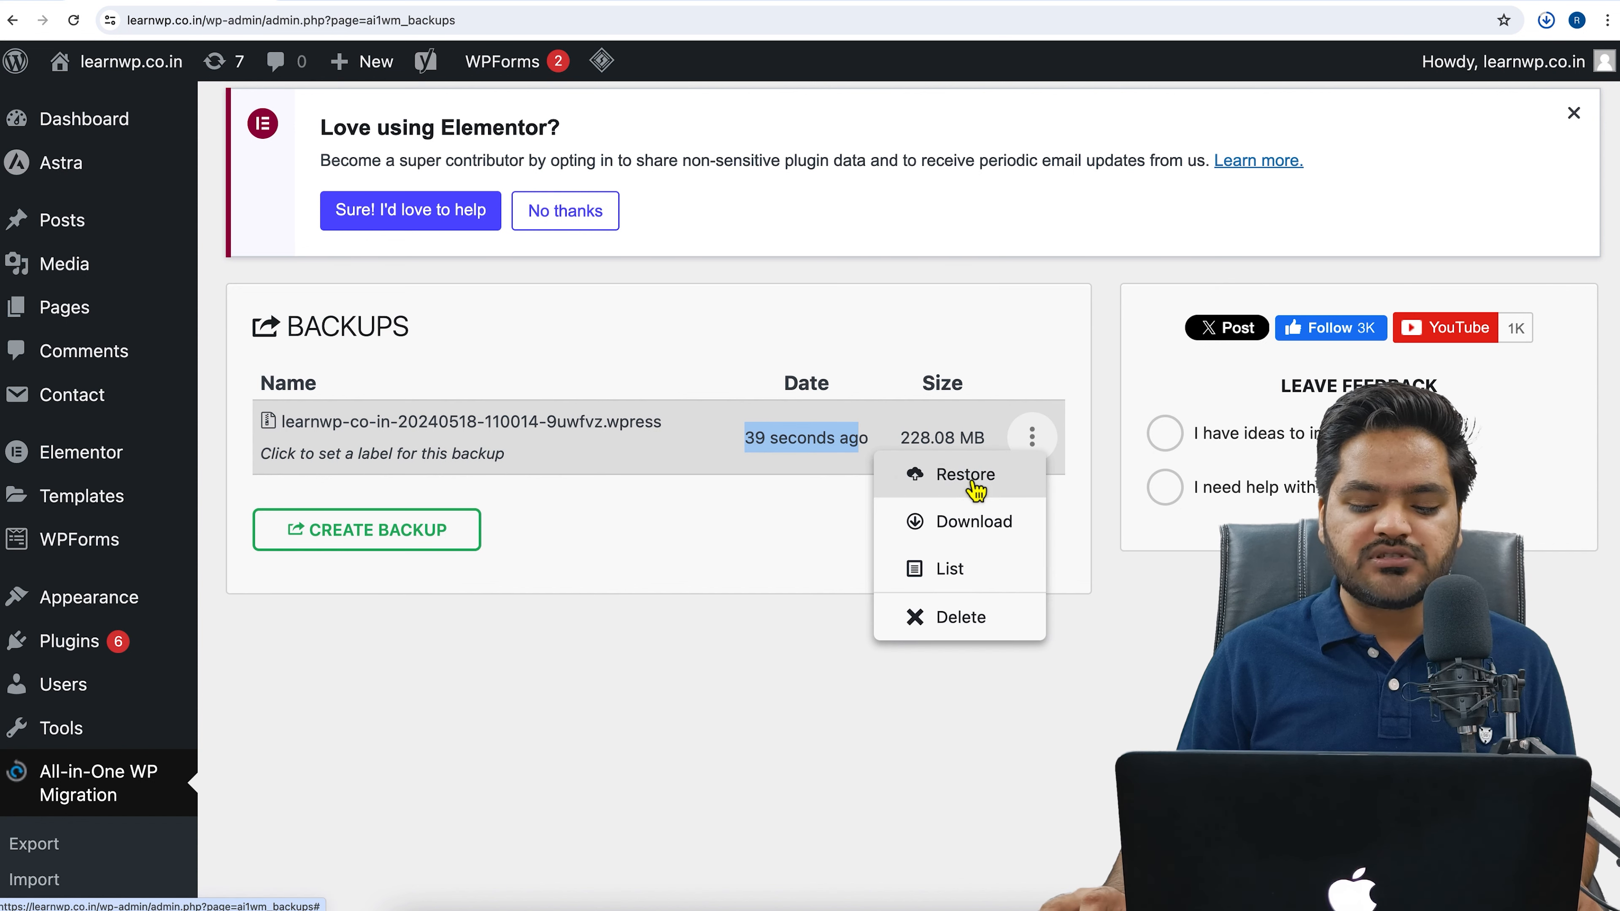
left_click(980, 536)
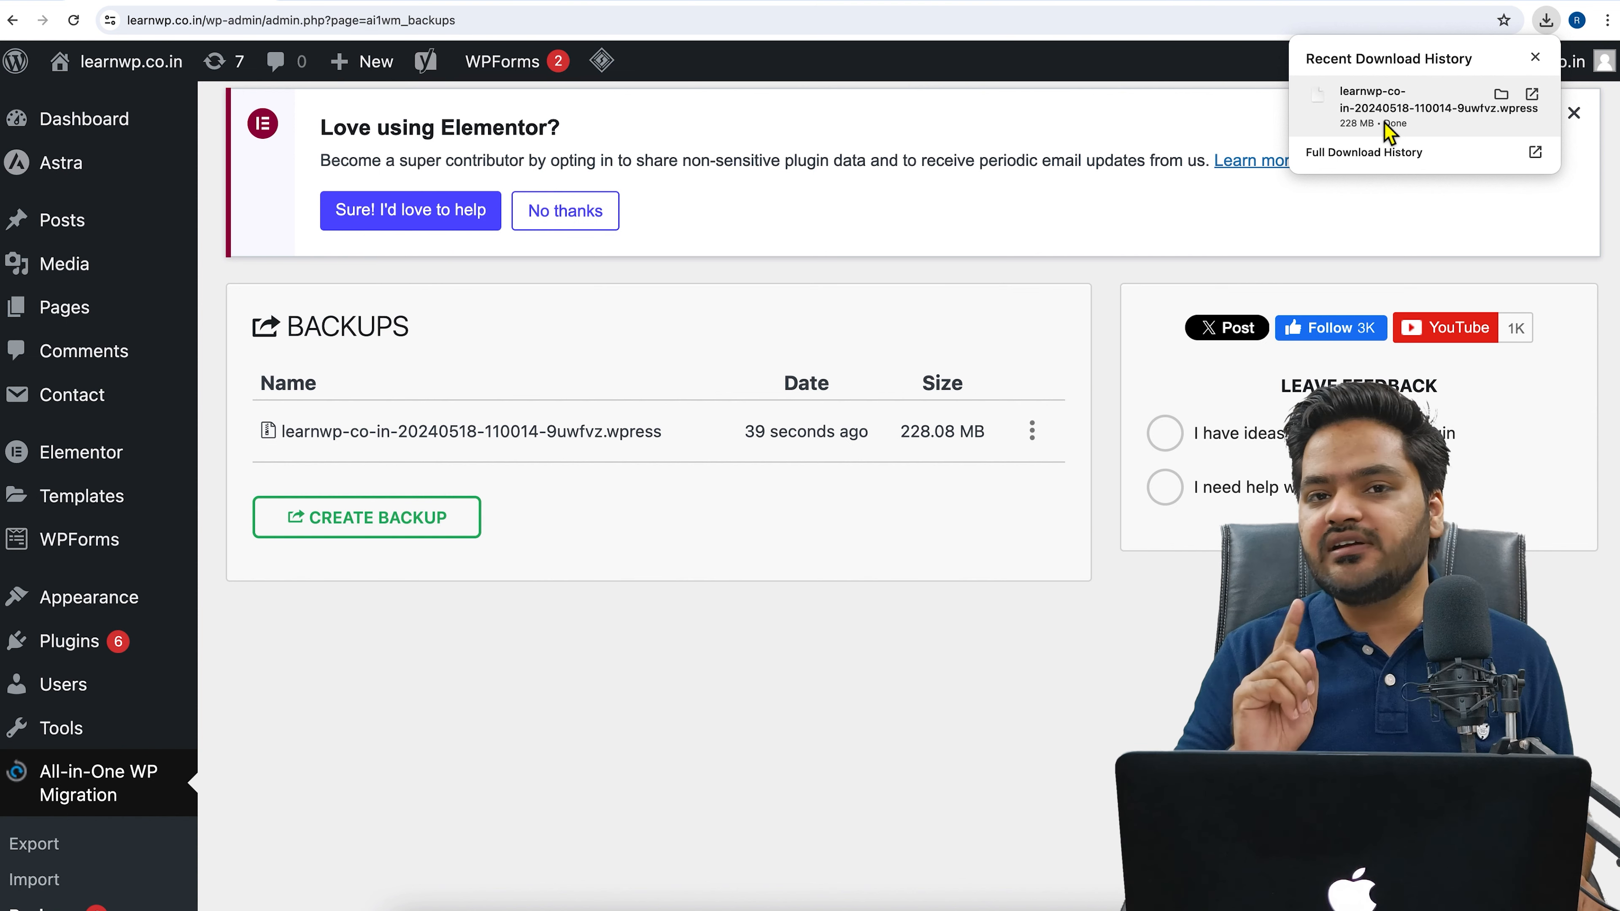
left_click(762, 293)
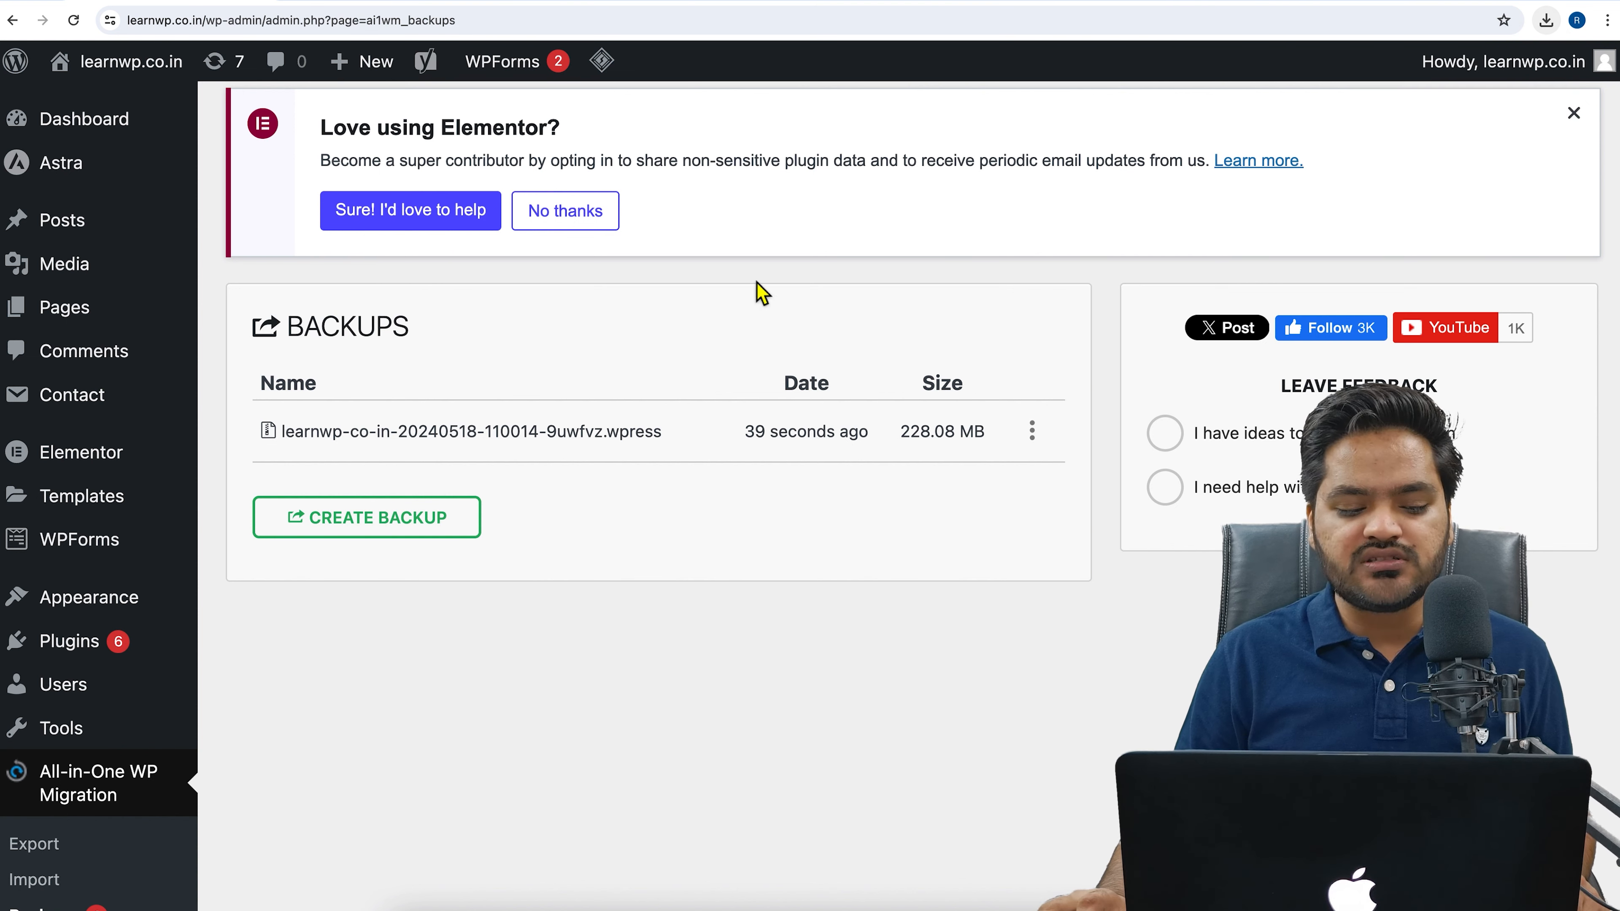
Step: Select all of the site's pages and move them to the Trash
left_click(279, 318)
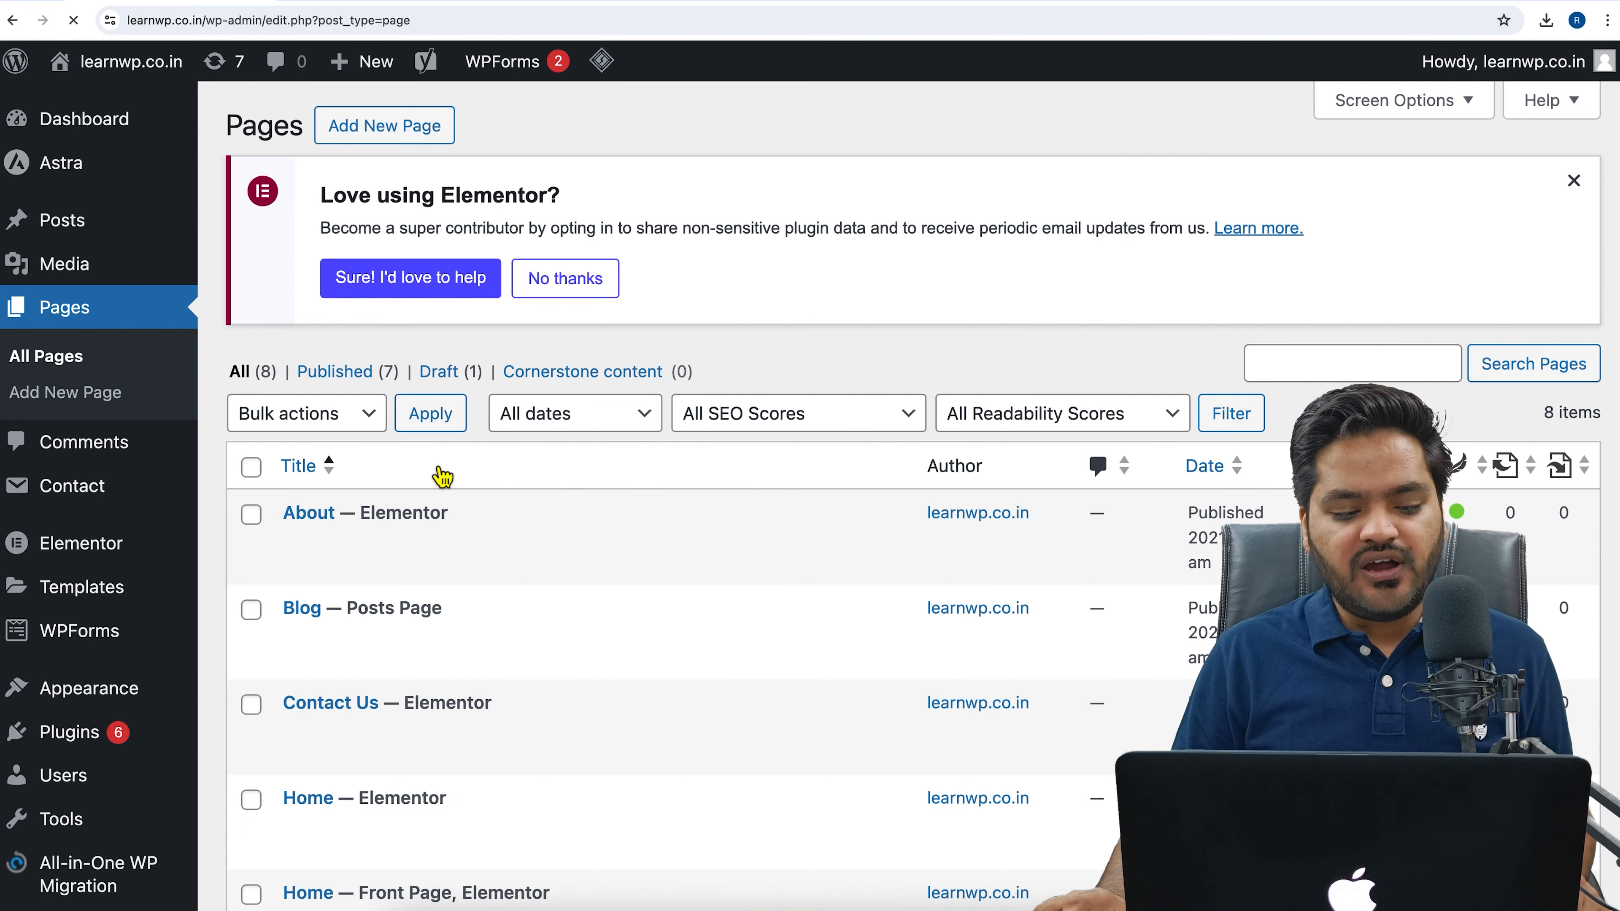
left_click(250, 467)
left_click(362, 413)
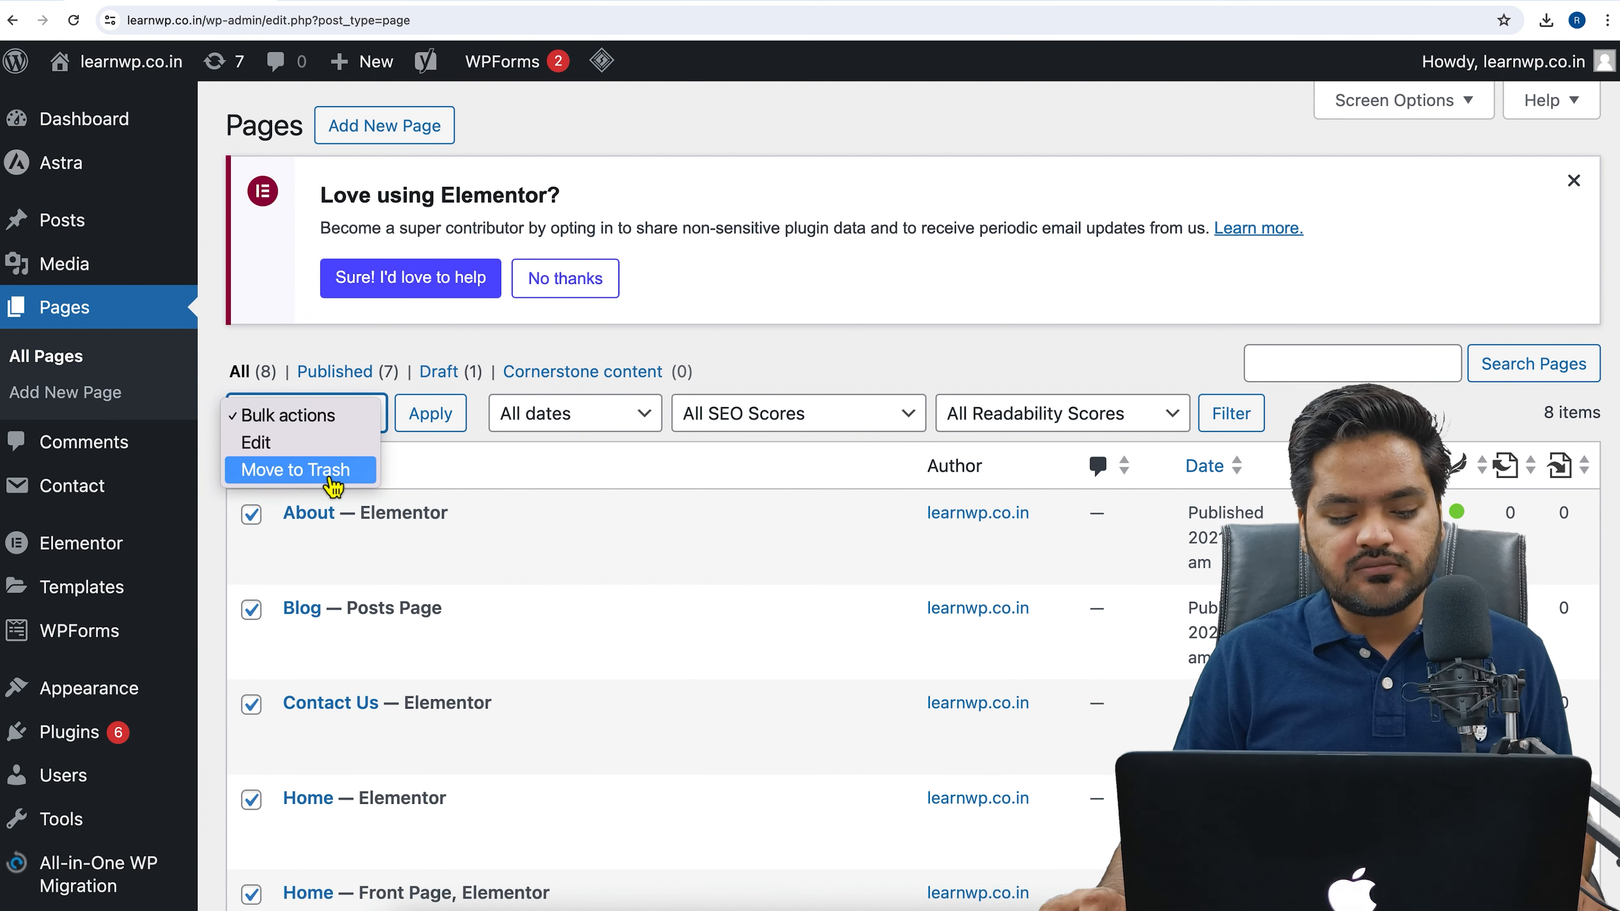
left_click(333, 471)
left_click(449, 425)
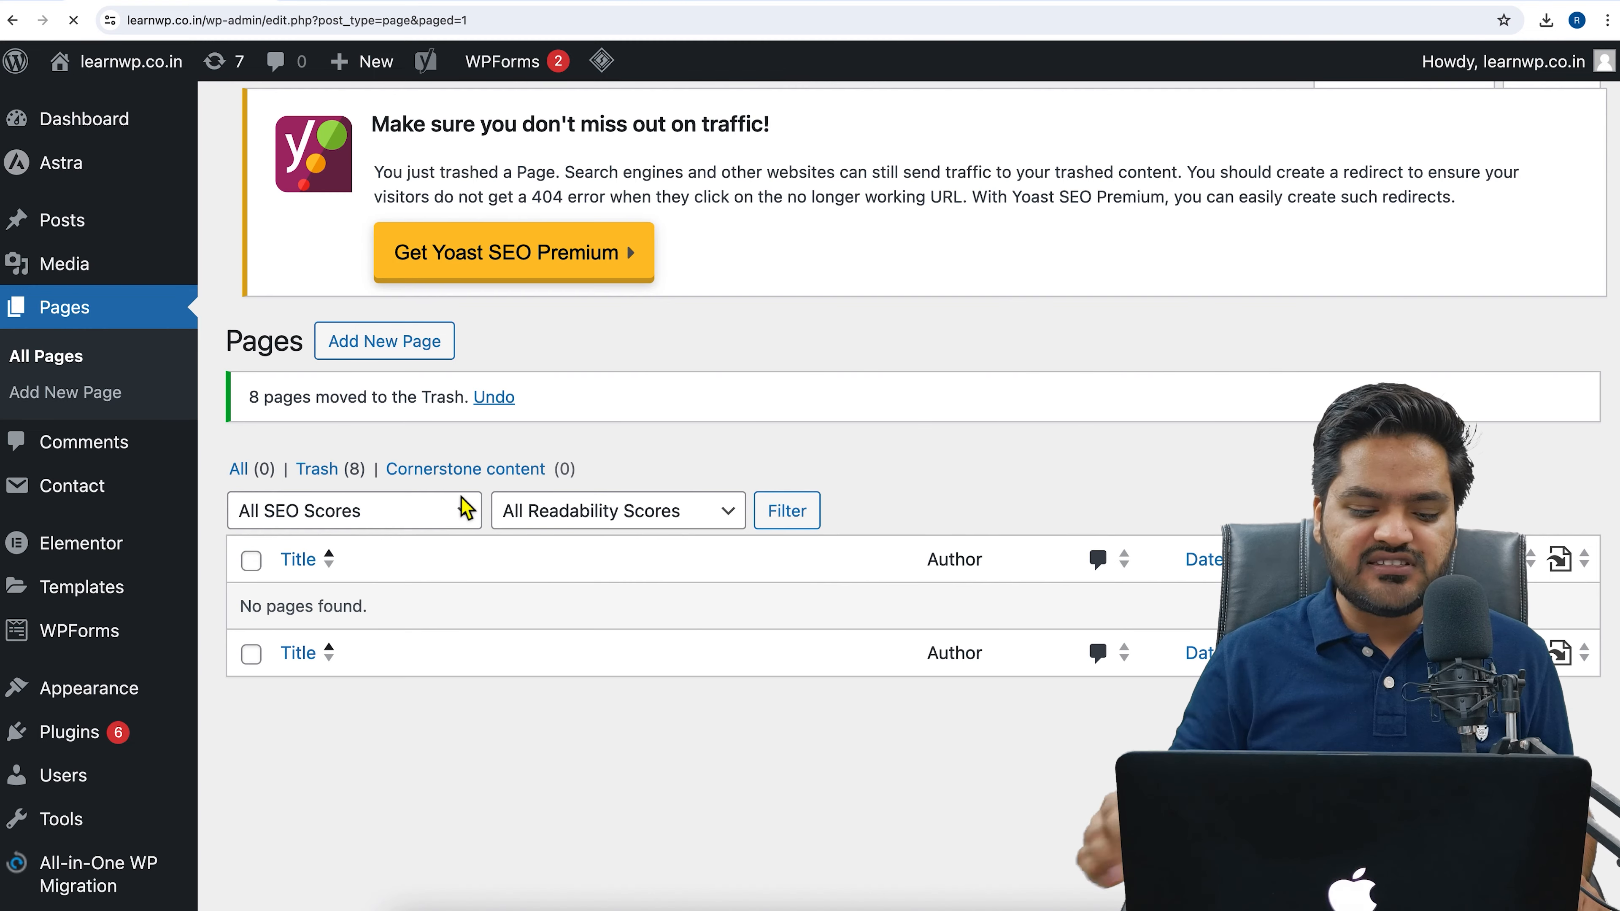
Step: Permanently delete all pages in the Trash and check the live site's front page
left_click(340, 482)
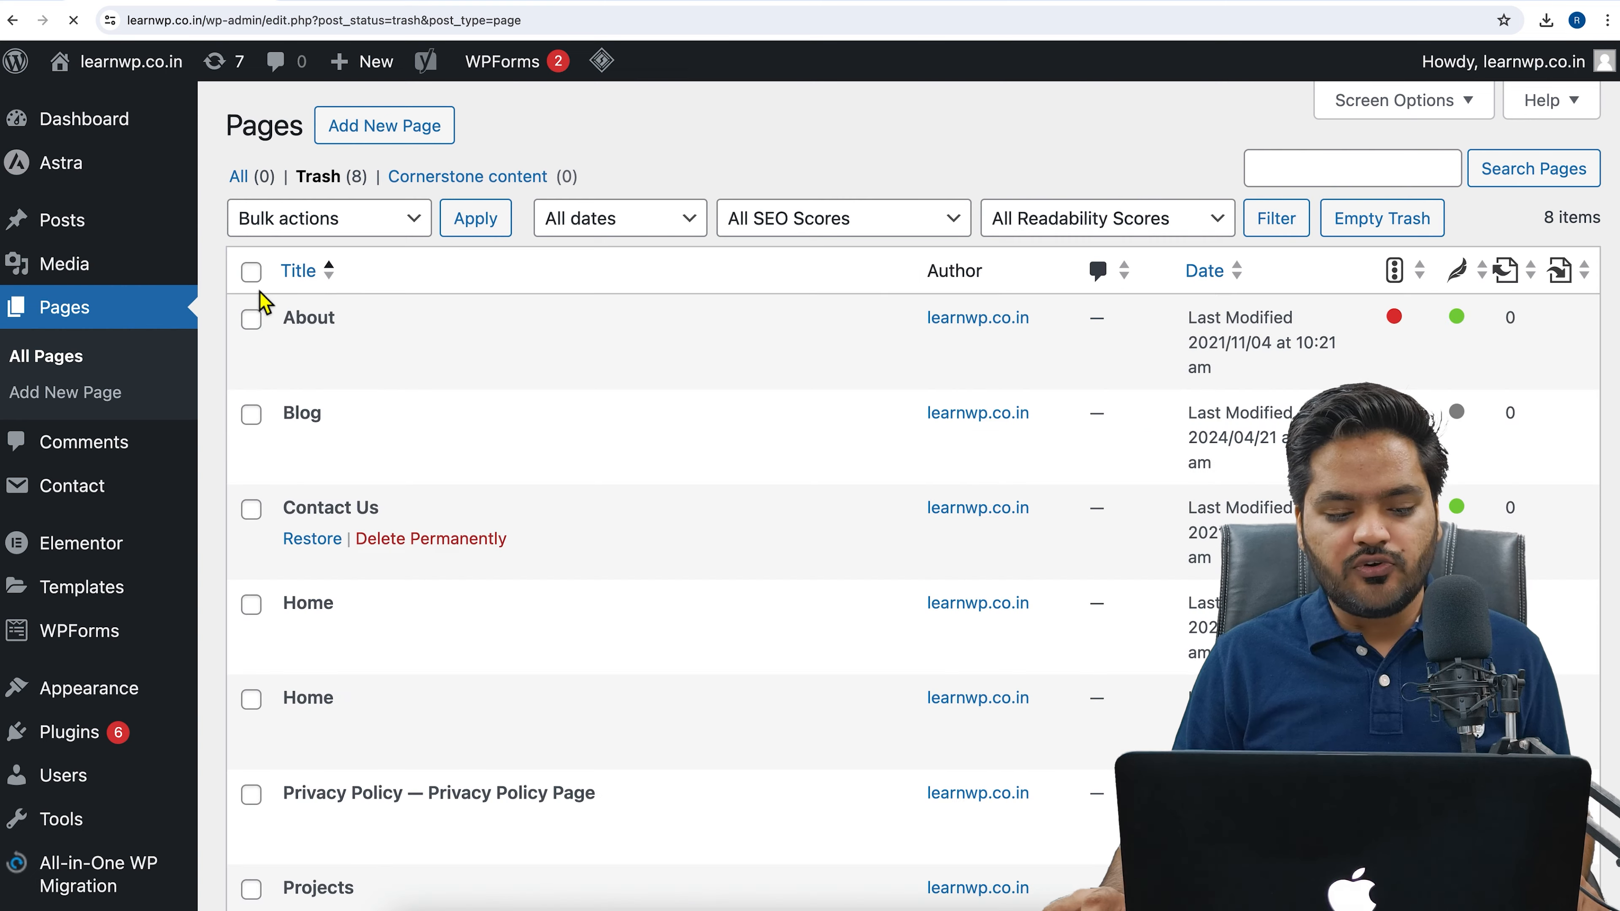
left_click(250, 272)
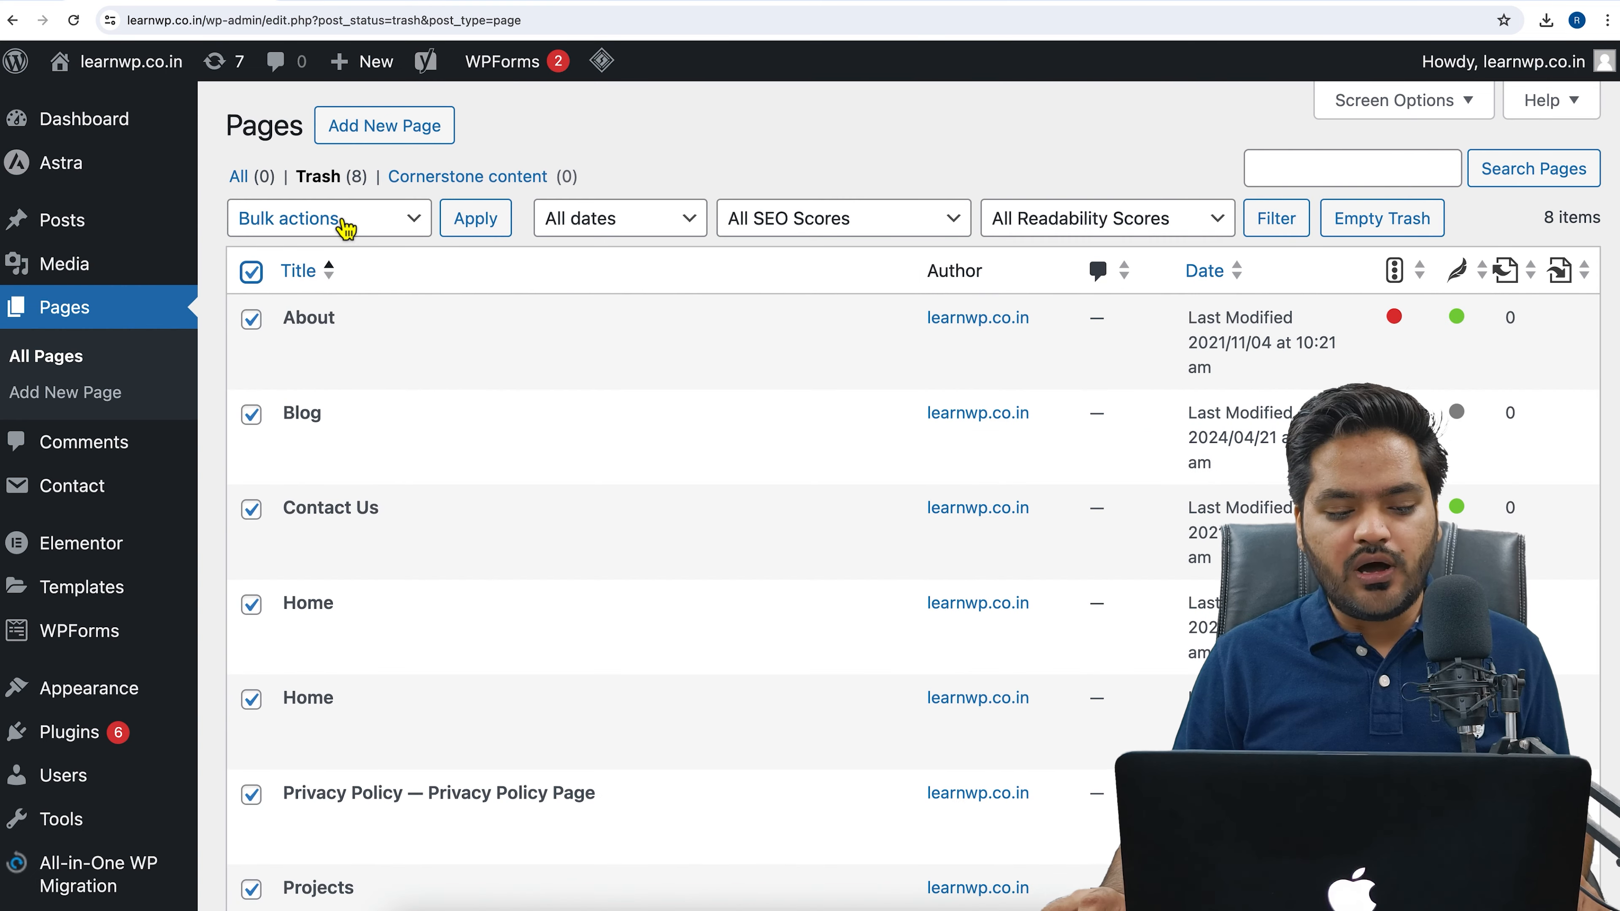
left_click(338, 221)
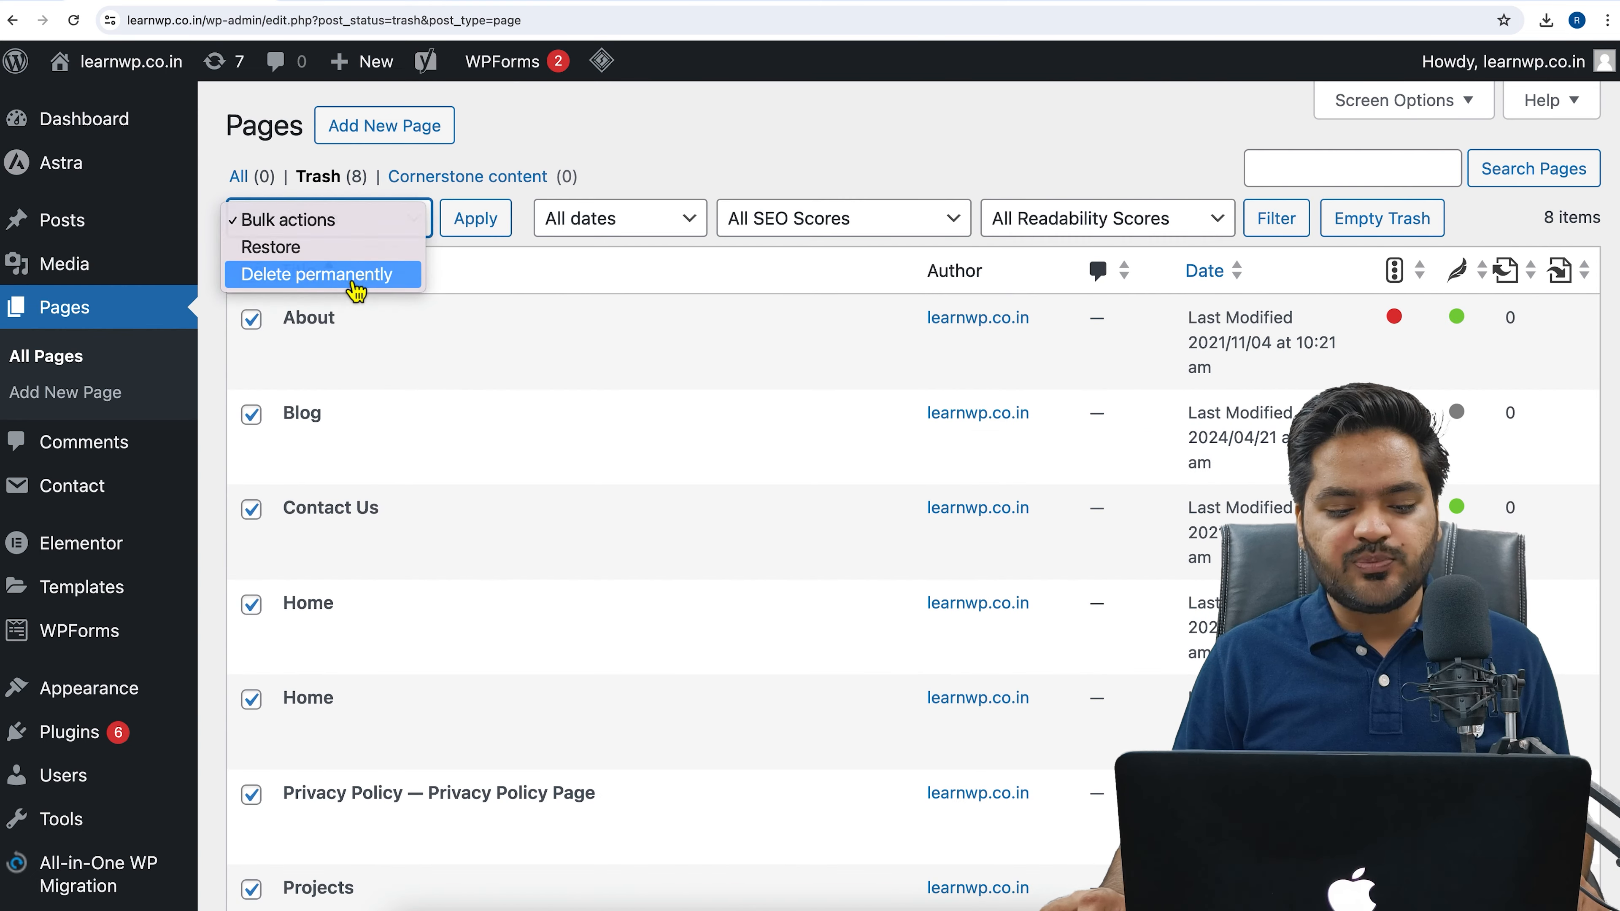
left_click(345, 274)
left_click(477, 220)
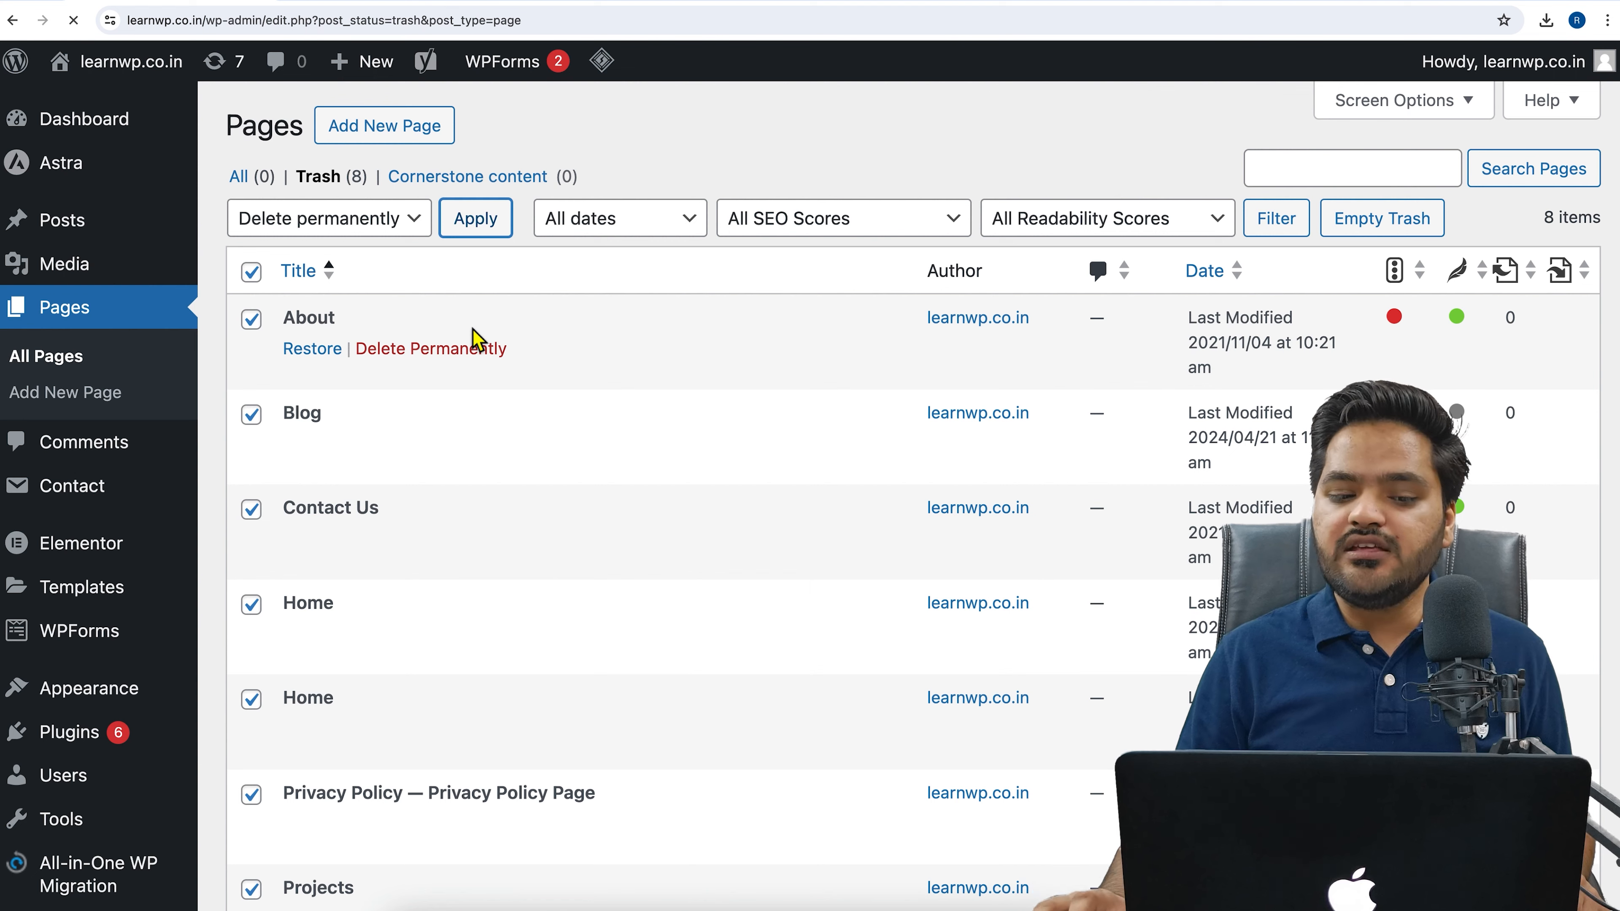
left_click(366, 5)
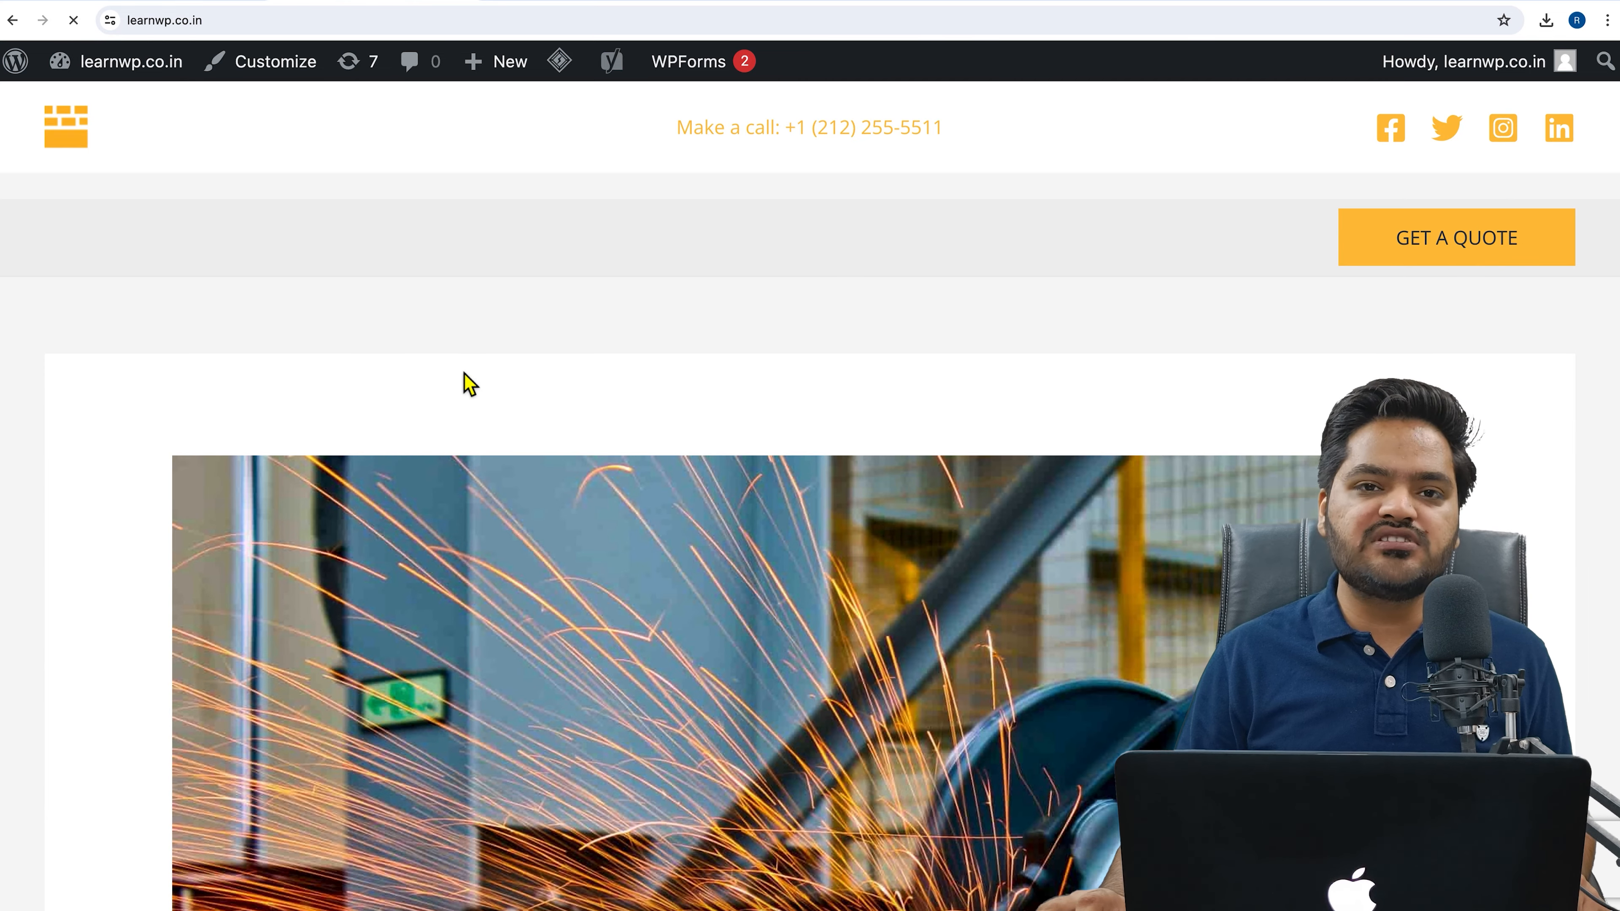
left_click(186, 6)
Step: Import the downloaded backup from a file using All-in-One WP Migration's Import Site page
scroll(152, 457, "down", 3)
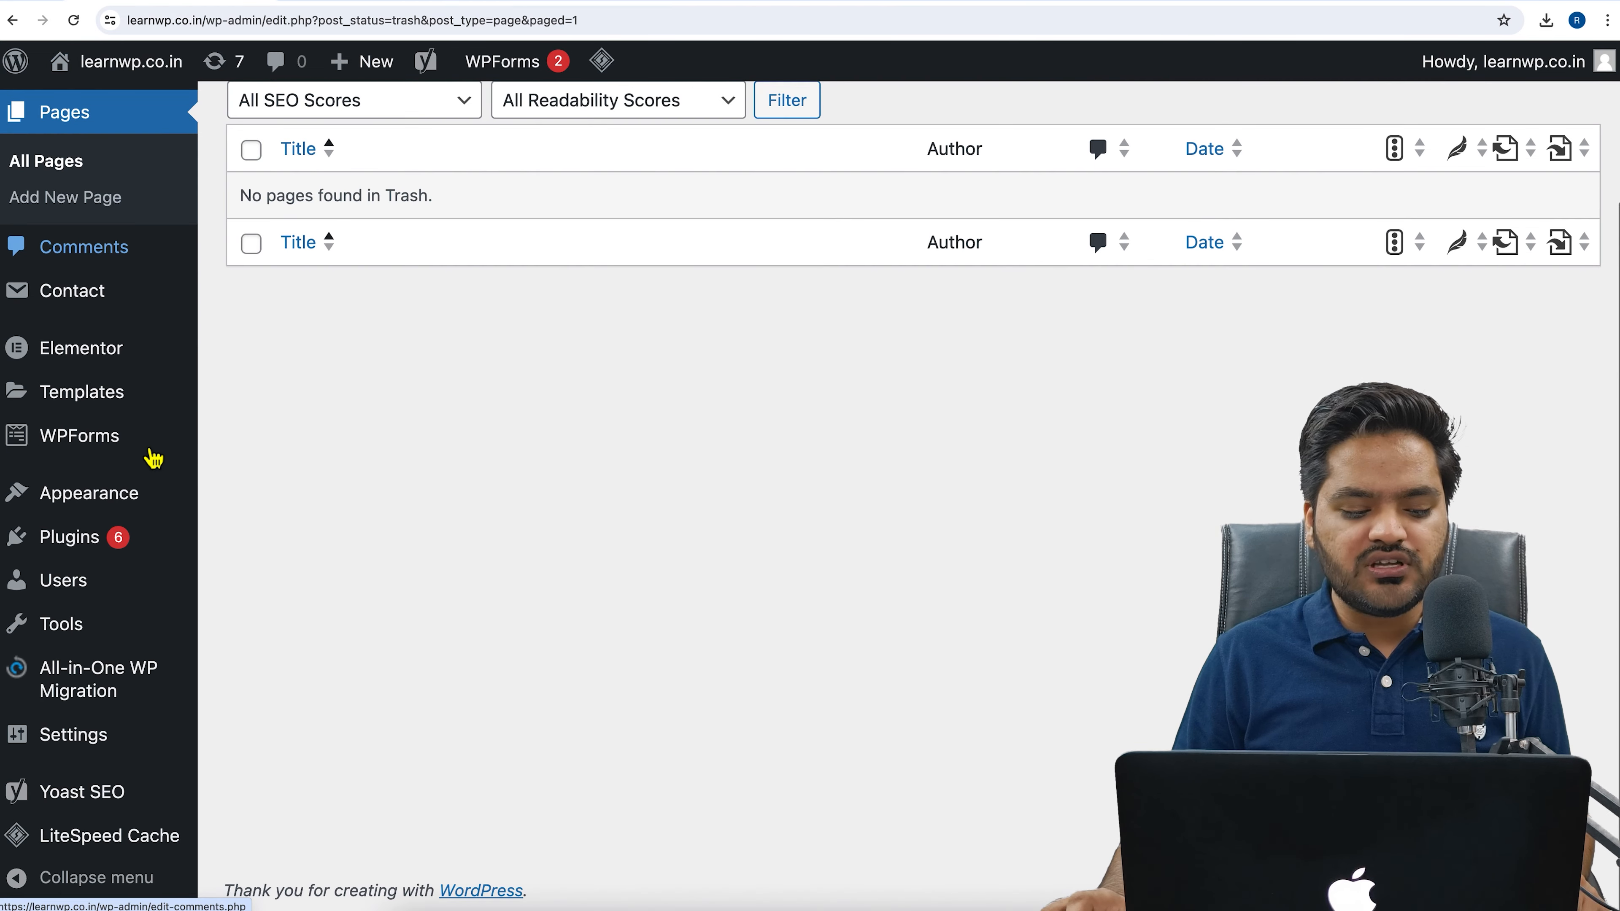
mouse_move(153, 459)
mouse_move(102, 689)
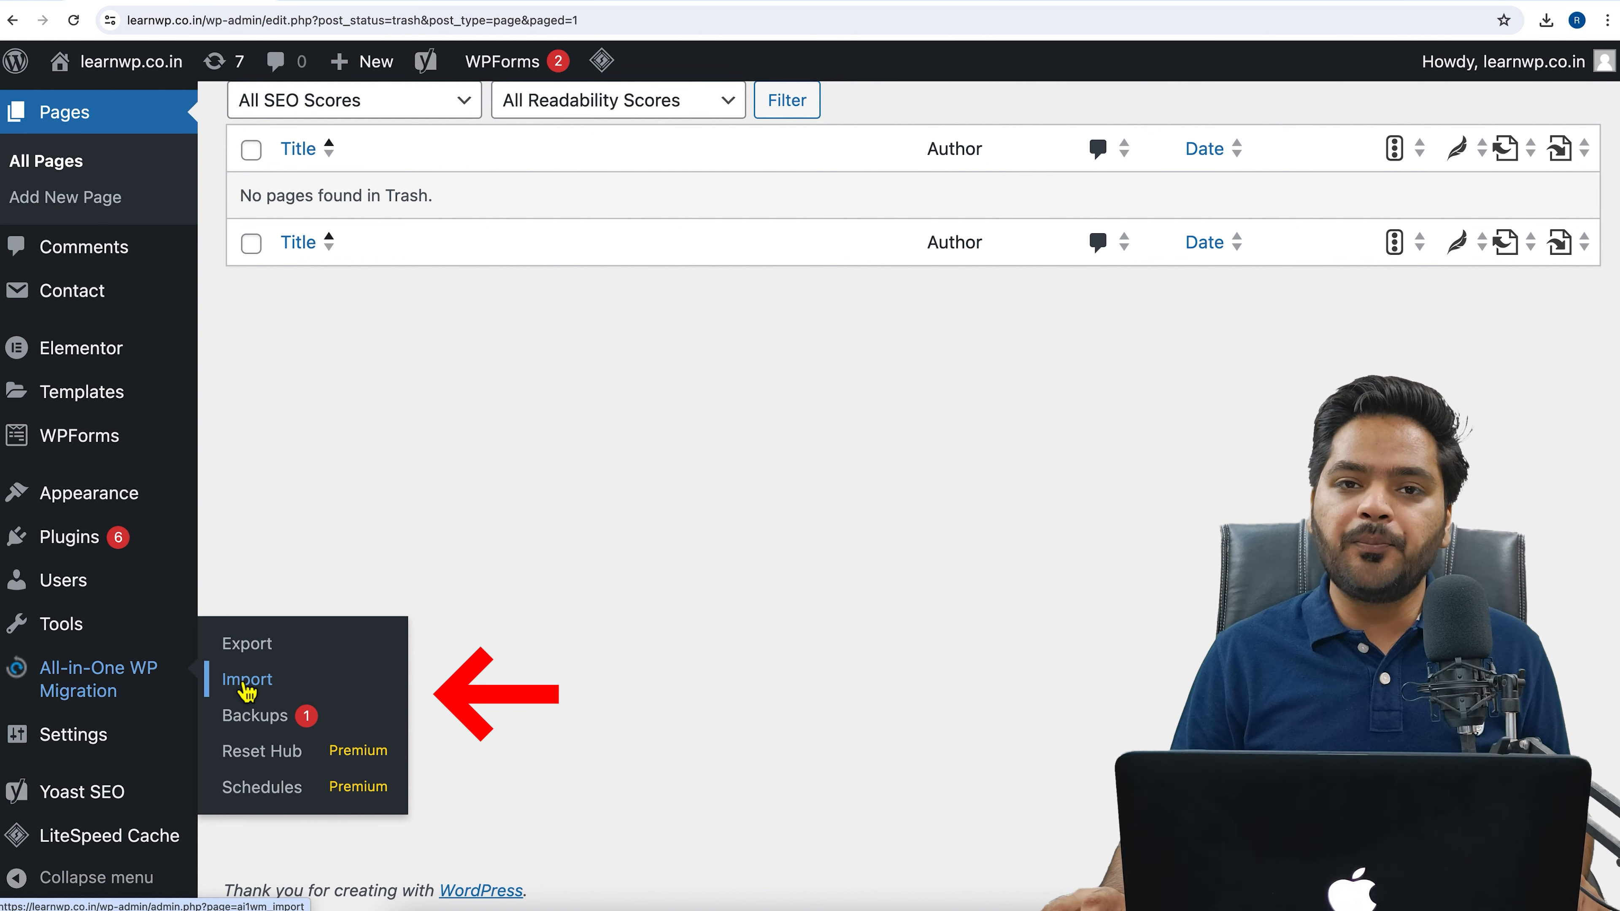
left_click(246, 680)
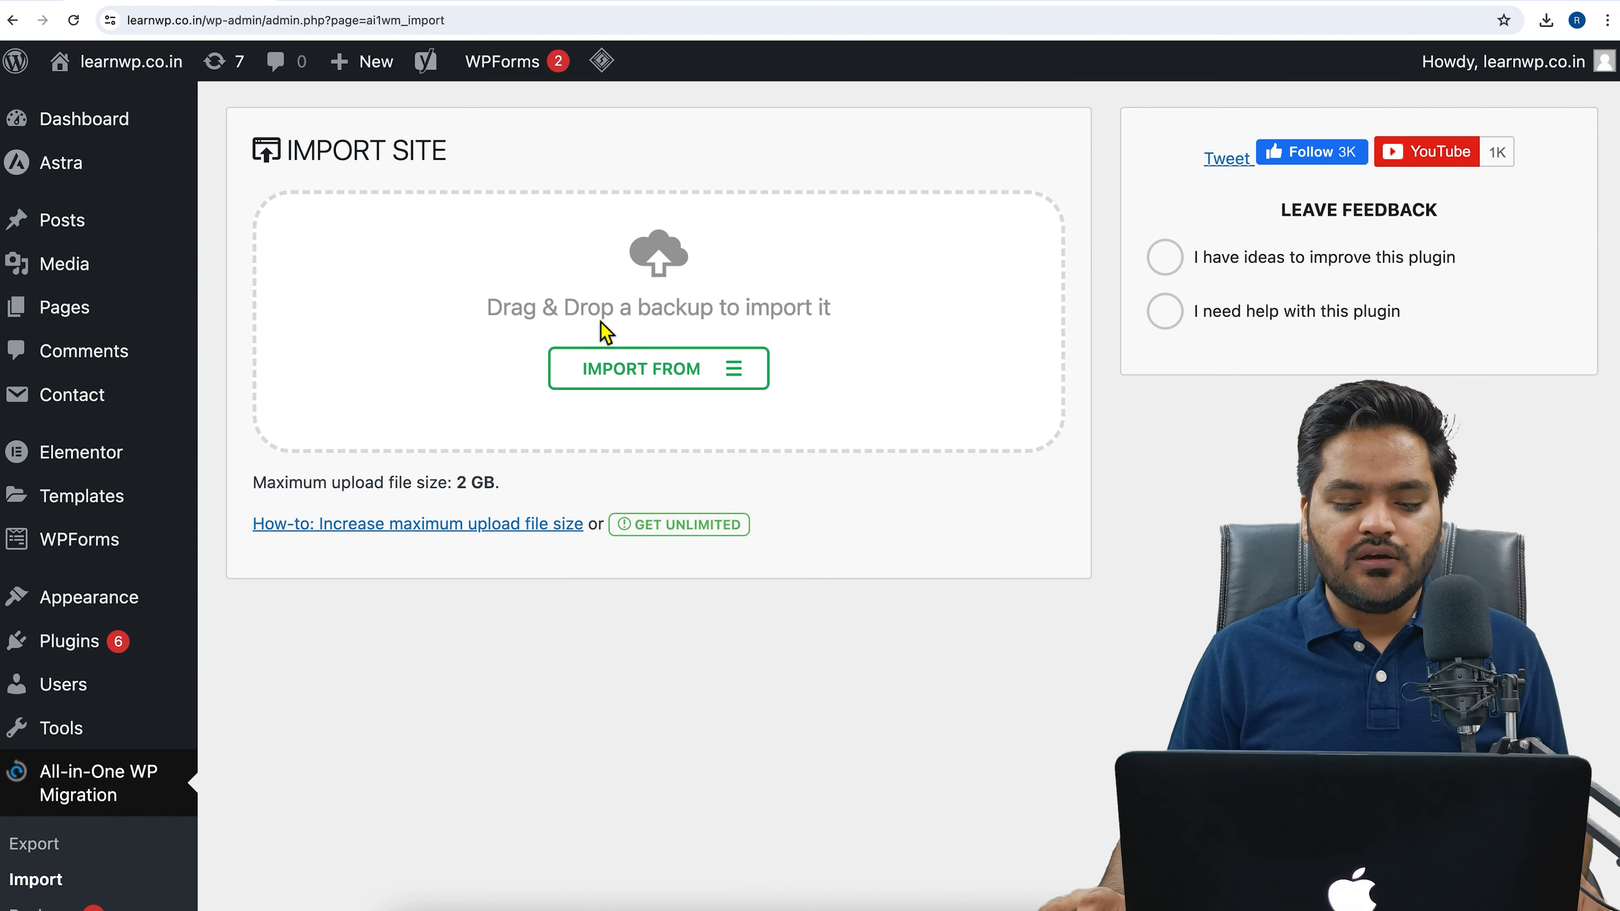
left_click(697, 370)
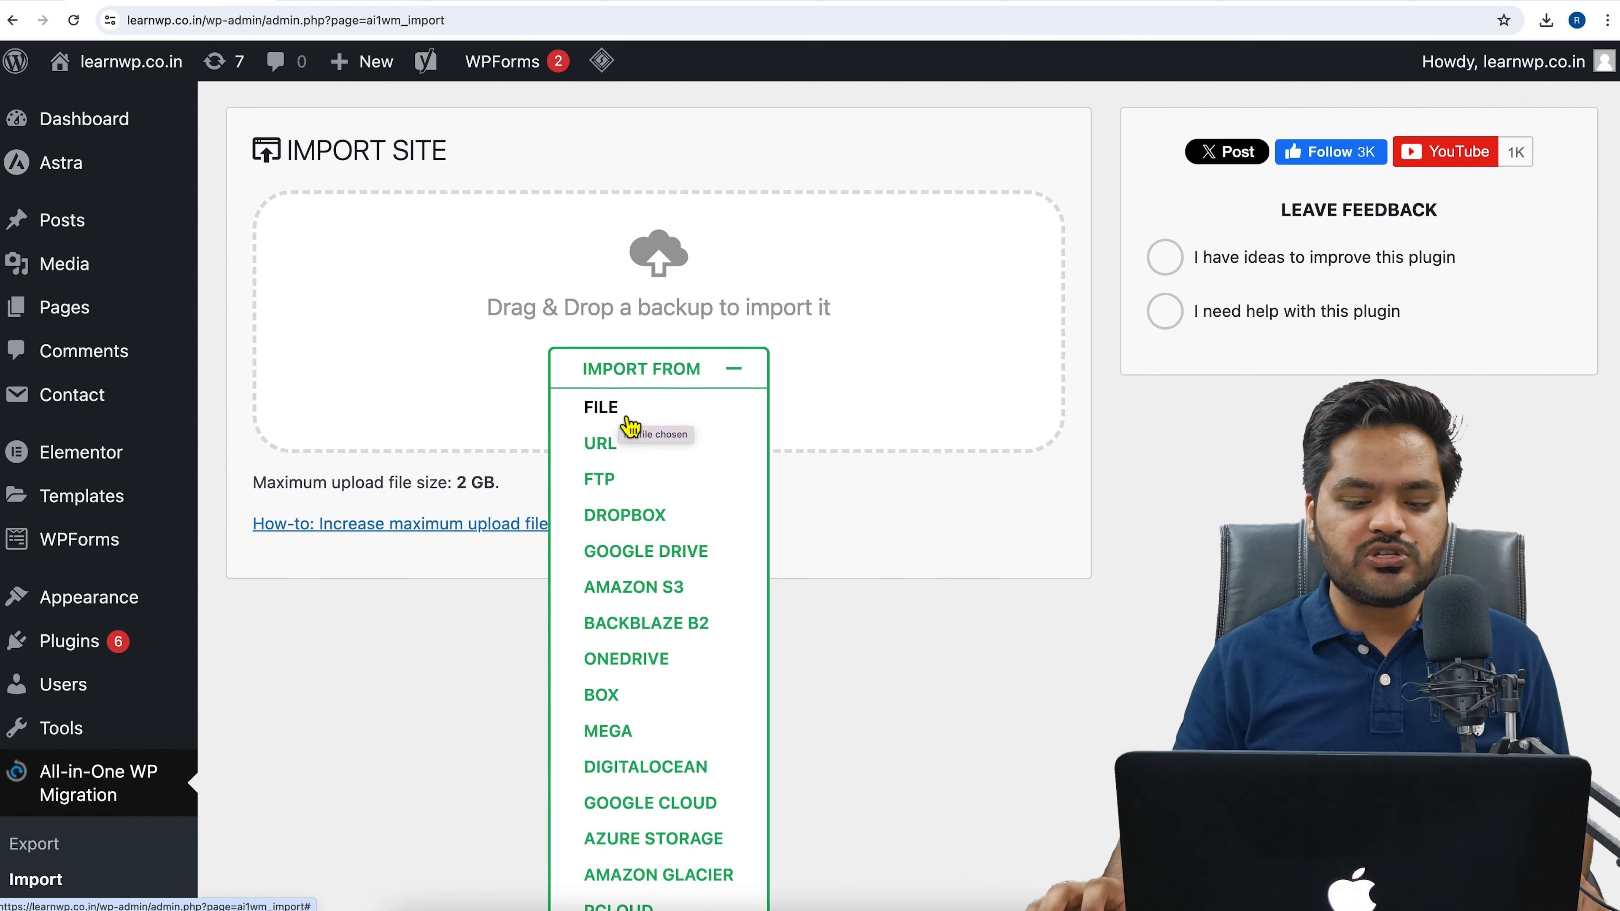
left_click(628, 418)
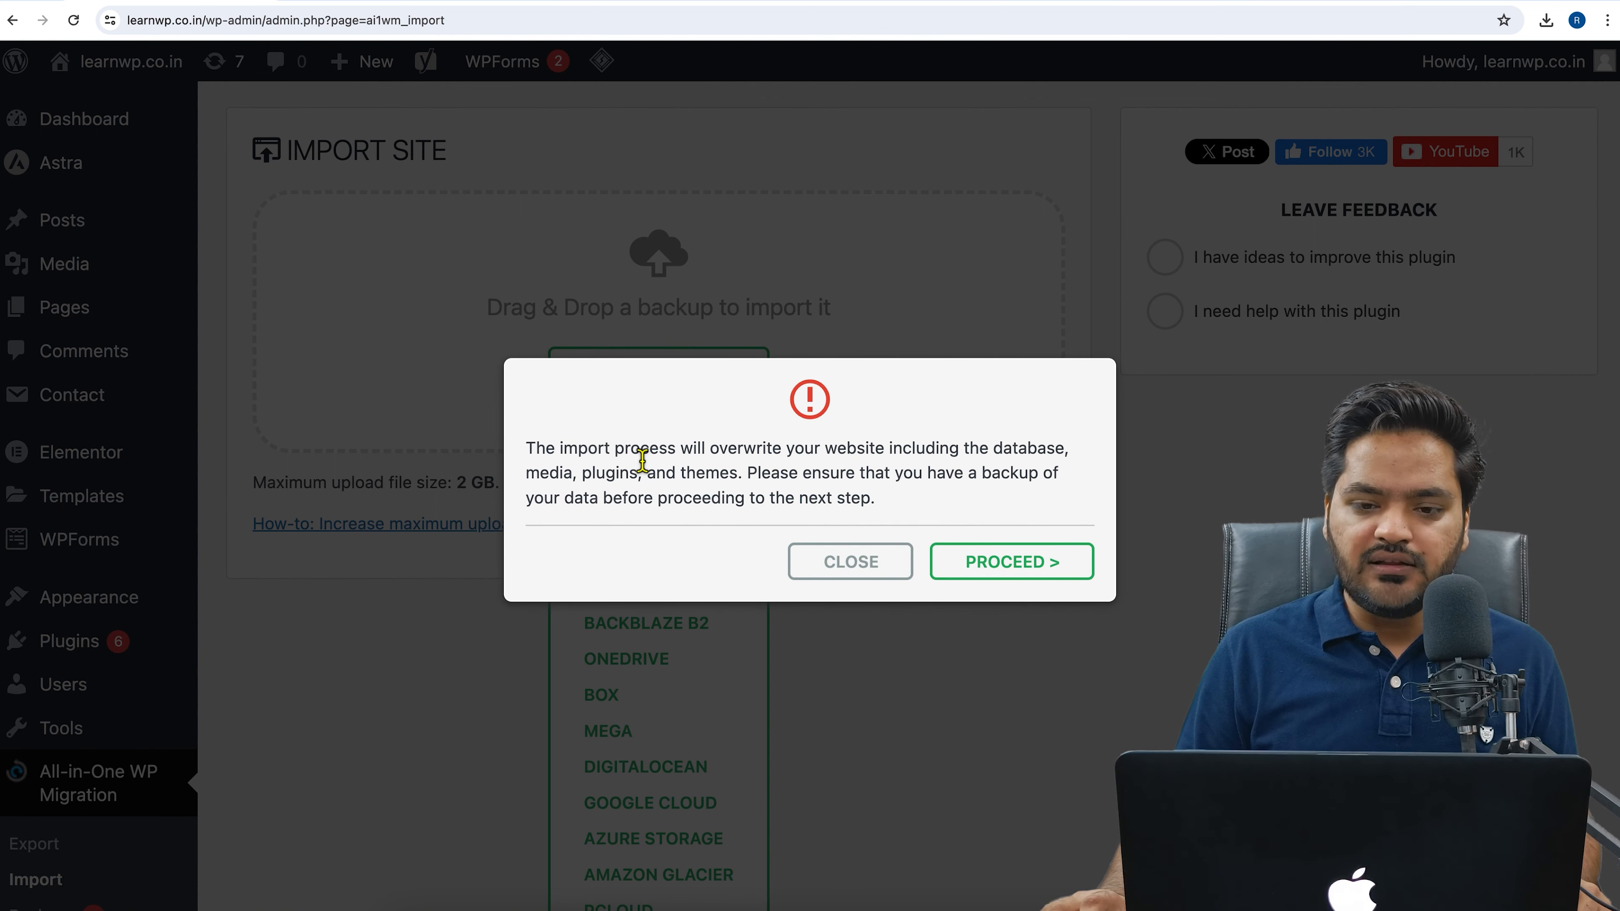
Step: Review the overwrite warning, proceed with the backup import, and read the completion message
left_click_drag(592, 449, 868, 450)
left_click(869, 454)
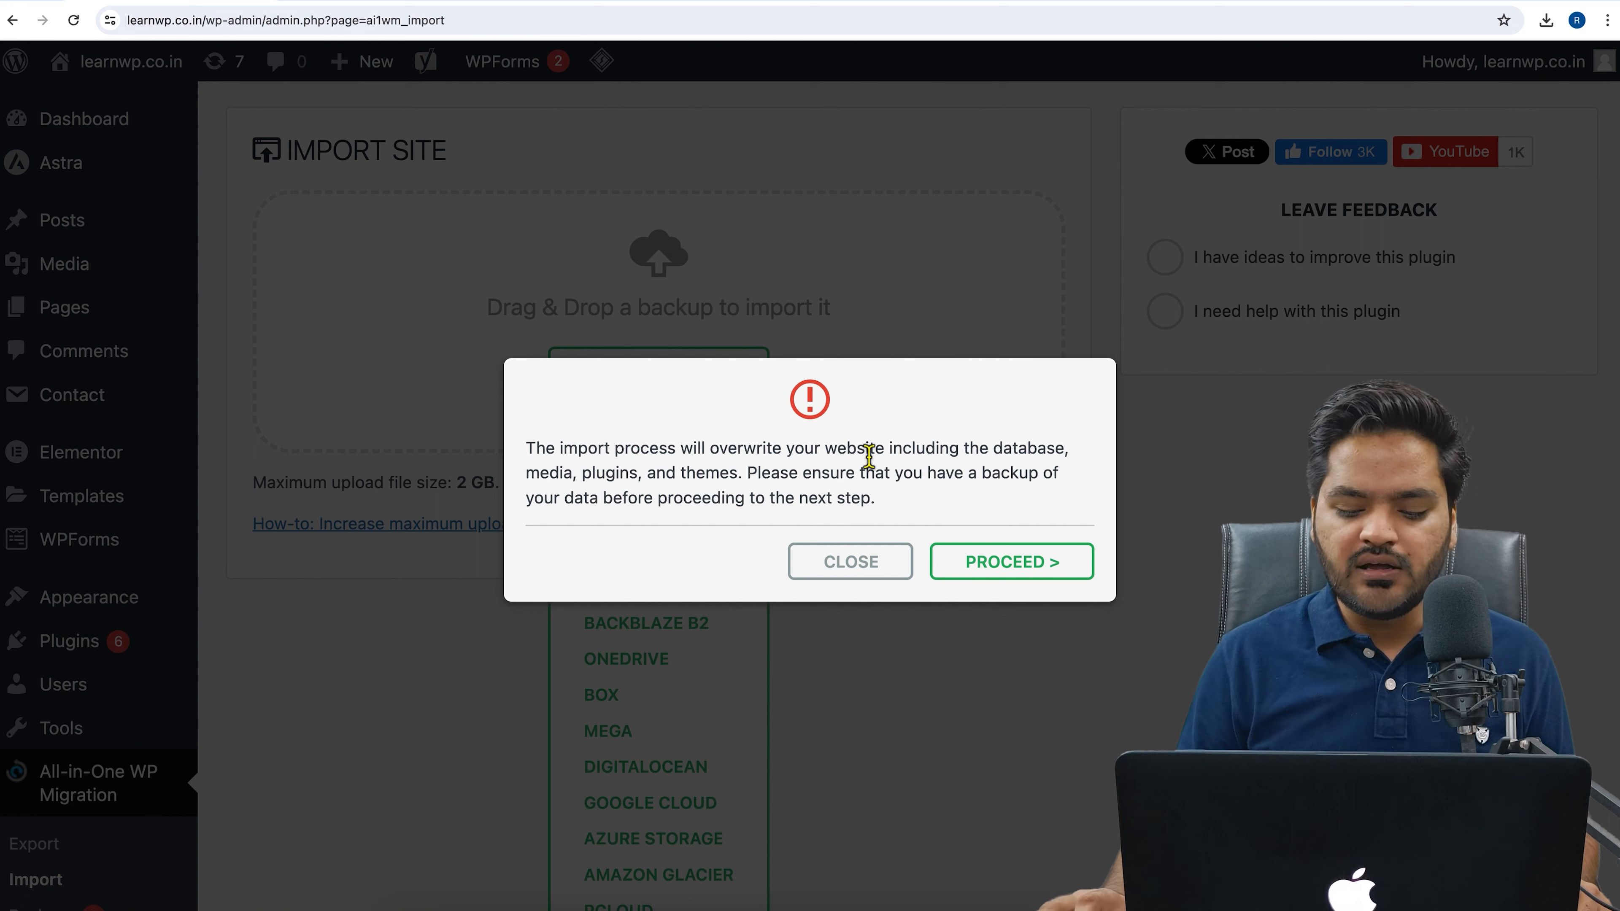
left_click(1018, 570)
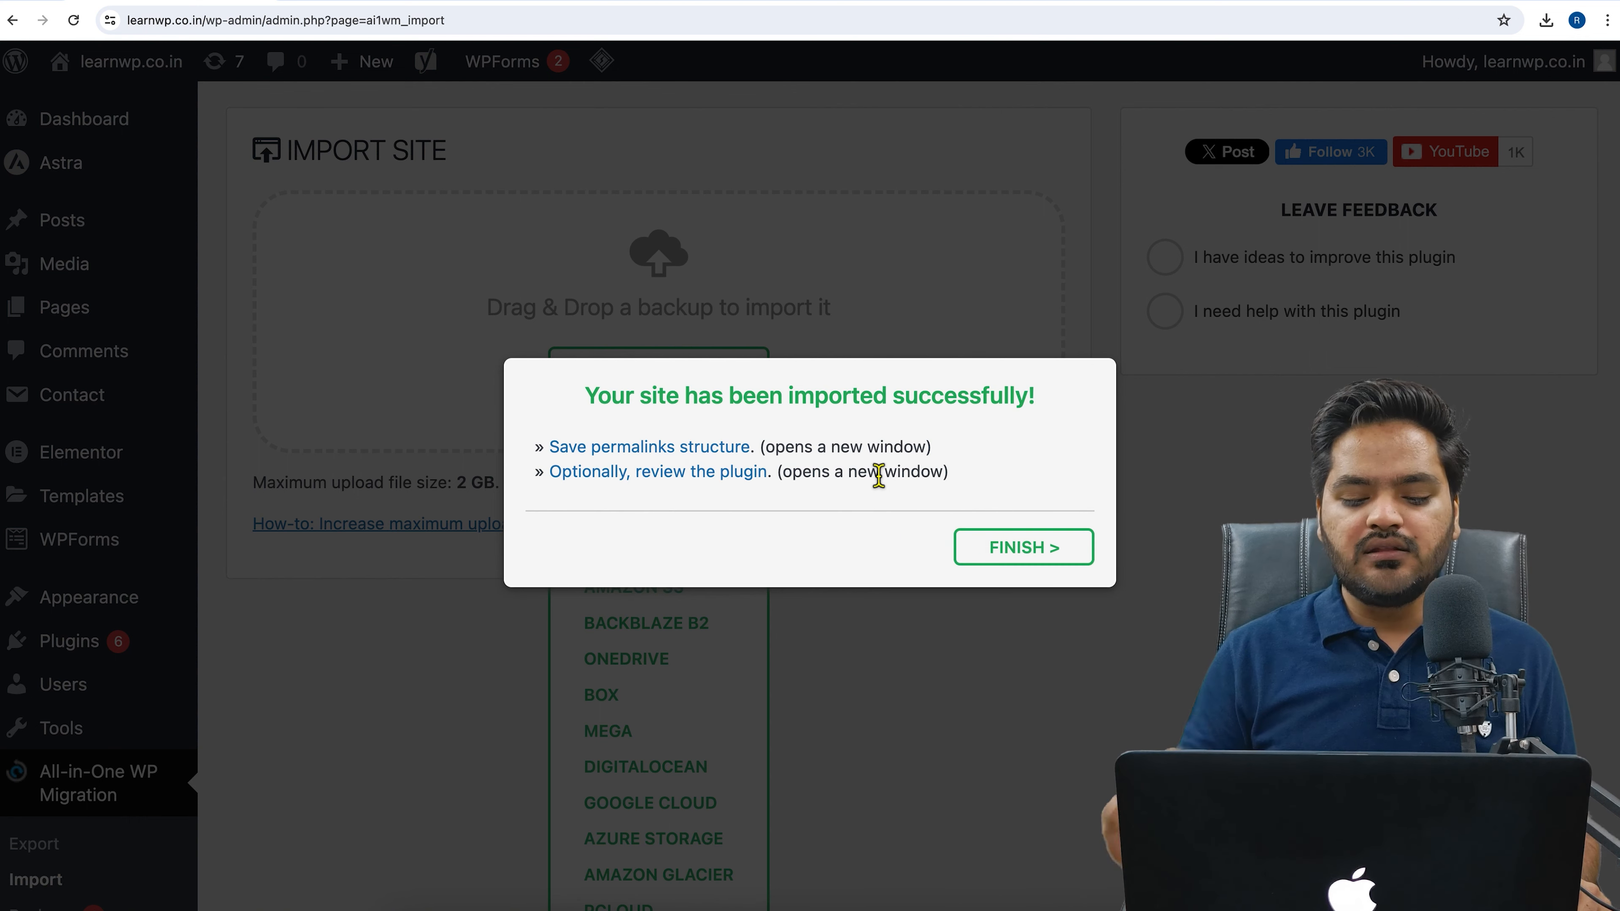
left_click_drag(730, 396, 960, 401)
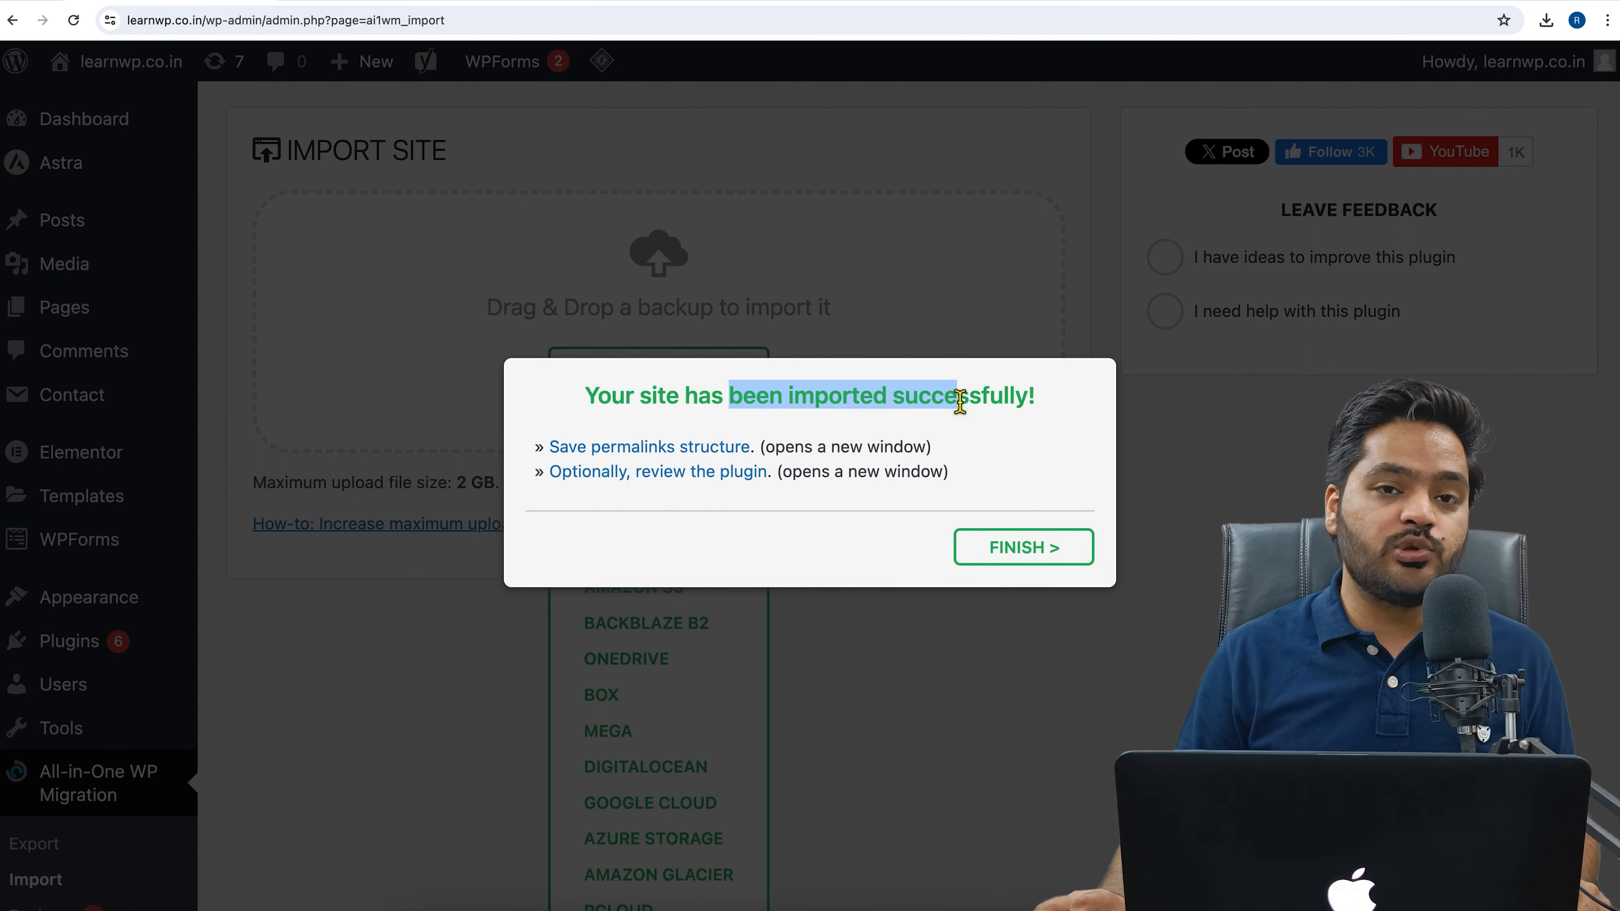